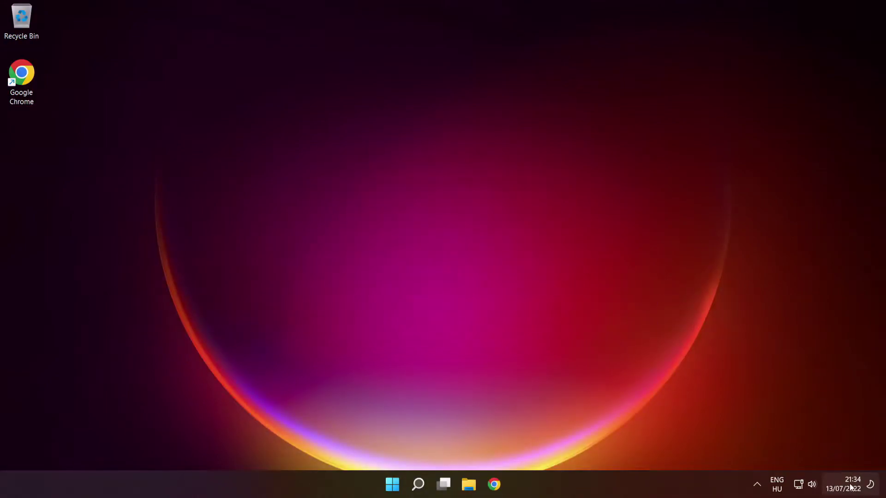
# Toggle automatic time off and back on, then sync the clock with the time server
pyautogui.rightClick(852, 482)
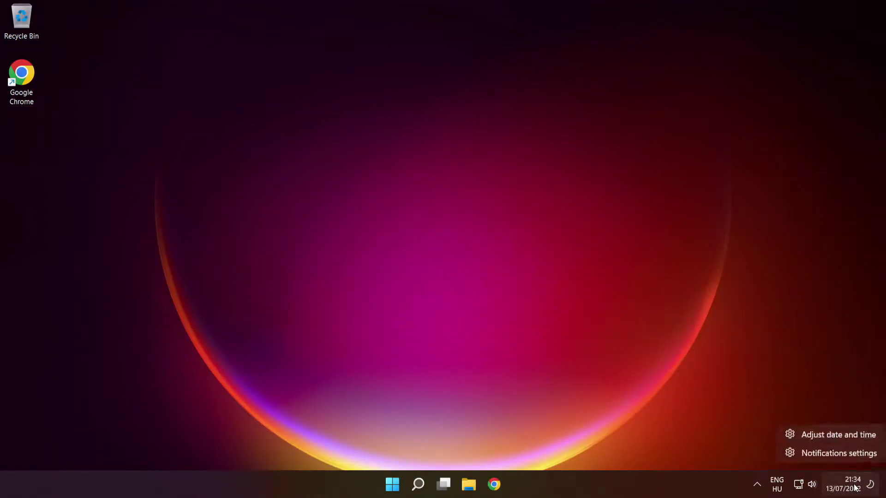
pyautogui.click(846, 435)
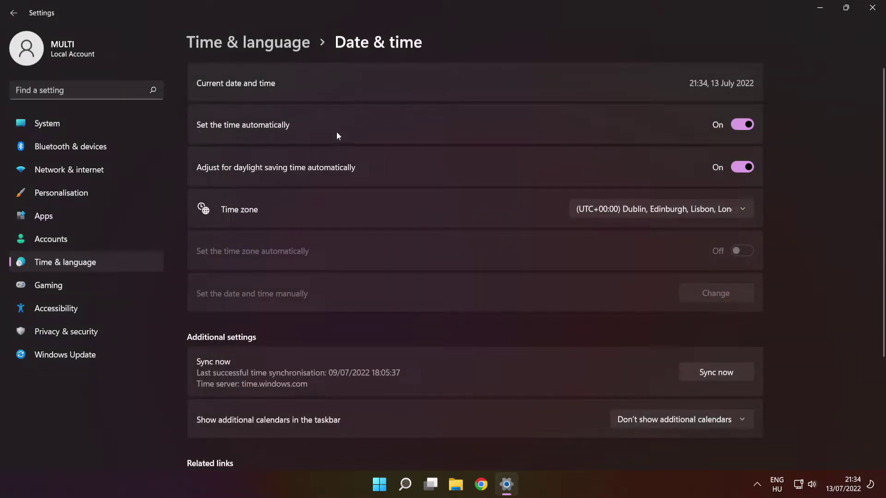
pyautogui.click(743, 126)
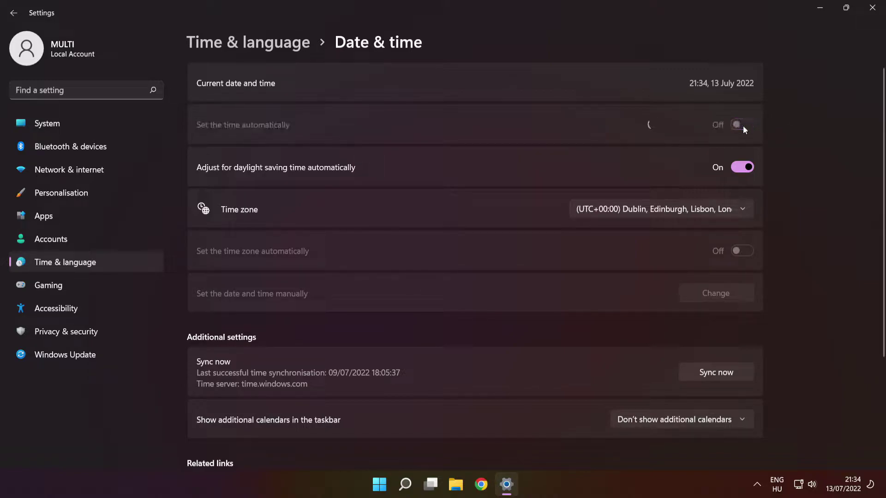
pyautogui.click(743, 125)
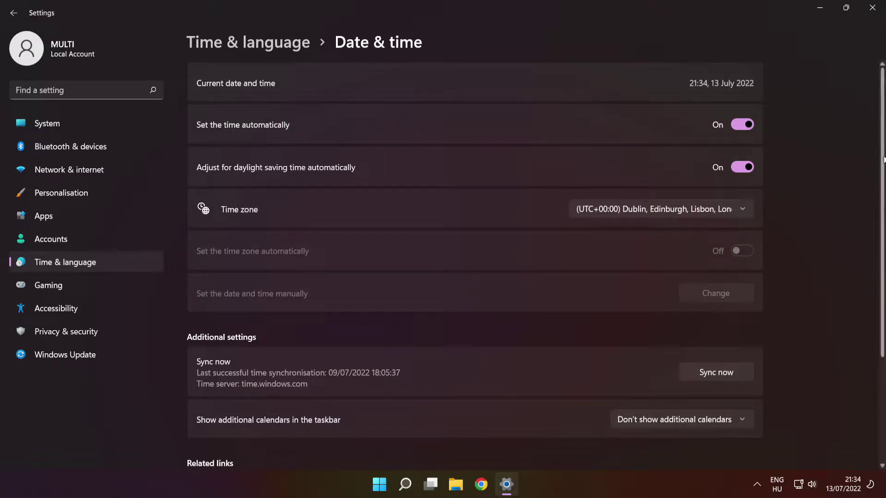
pyautogui.scroll(-3, 884, 159)
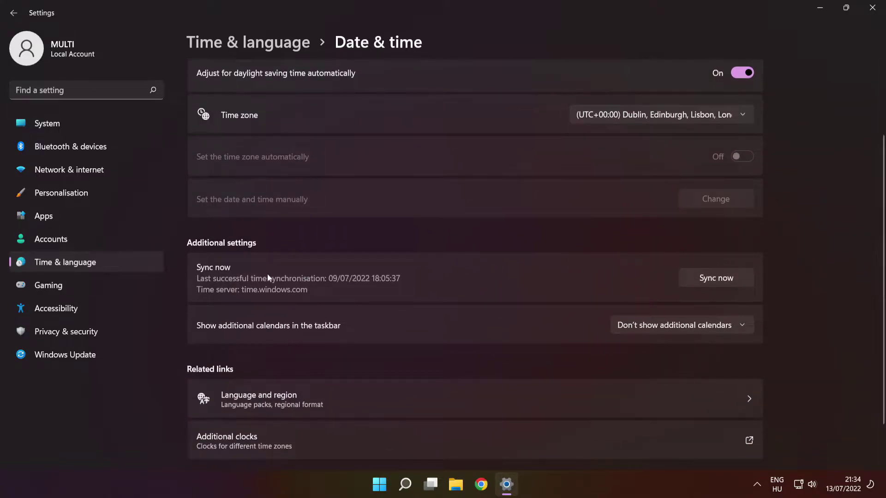
pyautogui.click(723, 282)
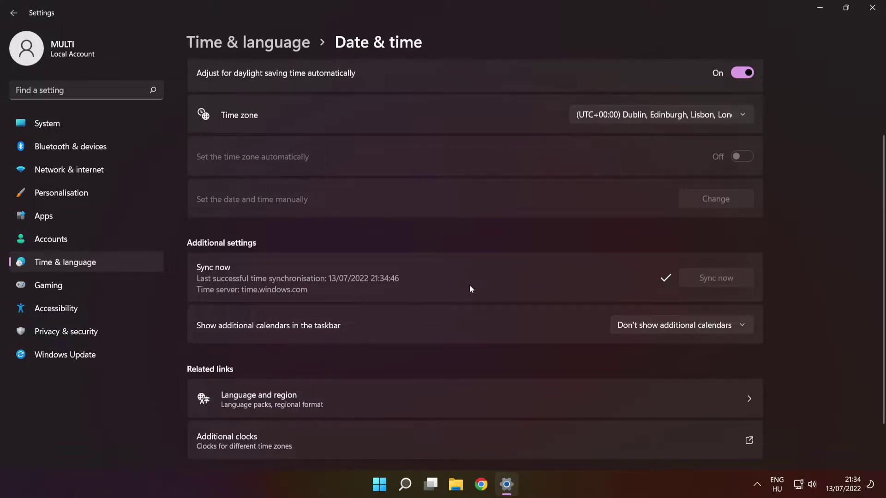
# Review the Language and region settings, then close Settings
pyautogui.scroll(-2, 470, 289)
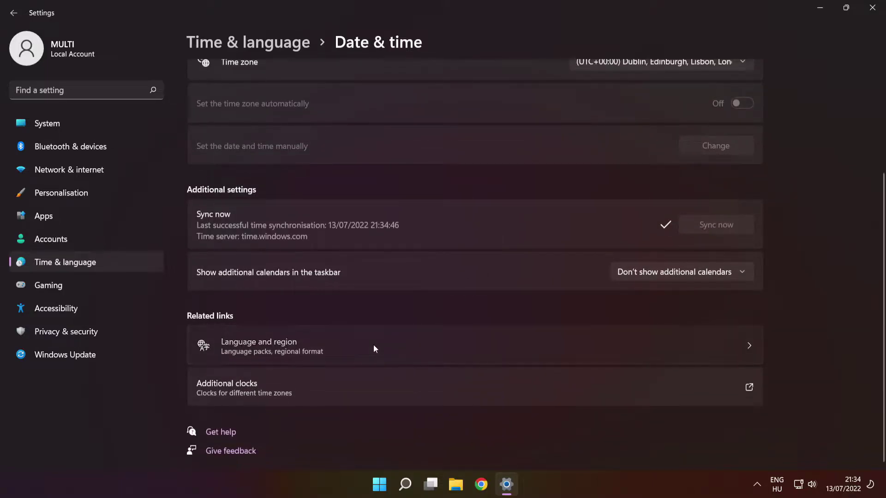
pyautogui.click(373, 346)
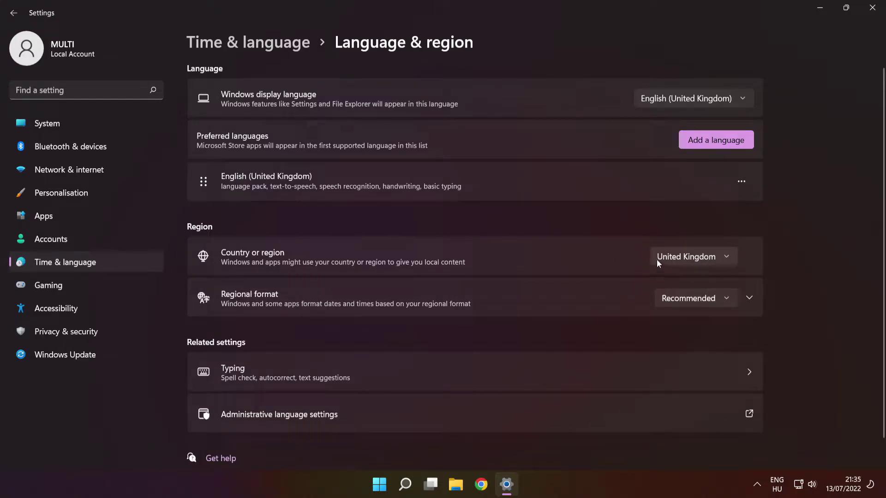
pyautogui.click(873, 13)
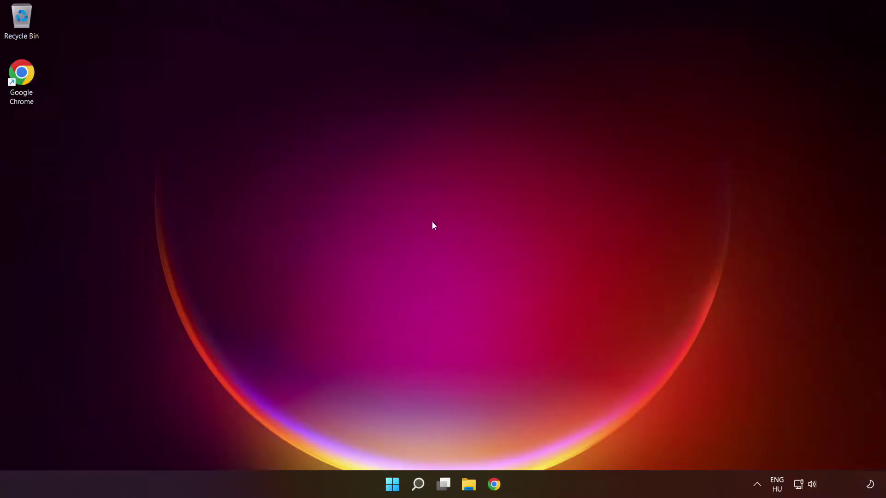
# Search 'updates' and resume Windows updates to start a new update check
pyautogui.click(419, 484)
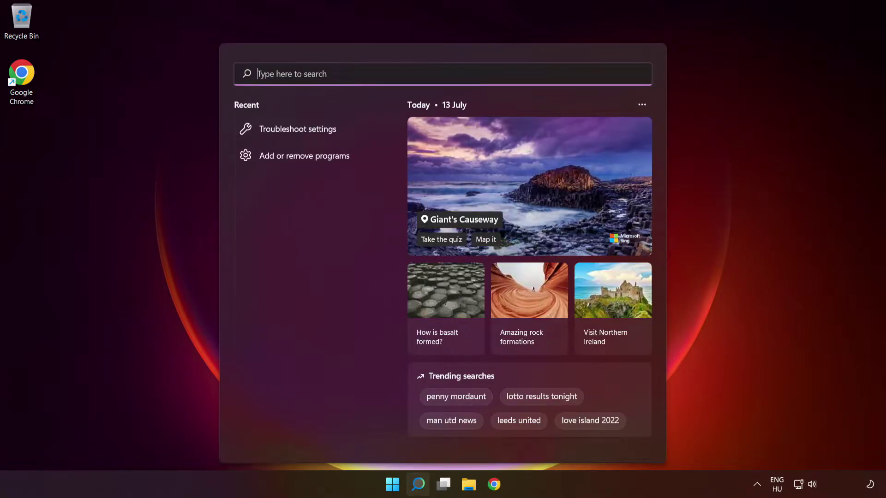
pyautogui.write('updates')
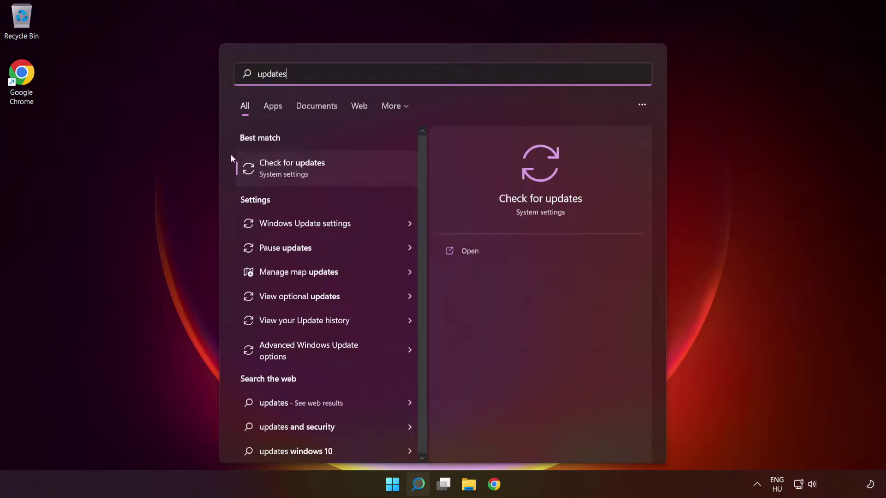
pyautogui.click(330, 177)
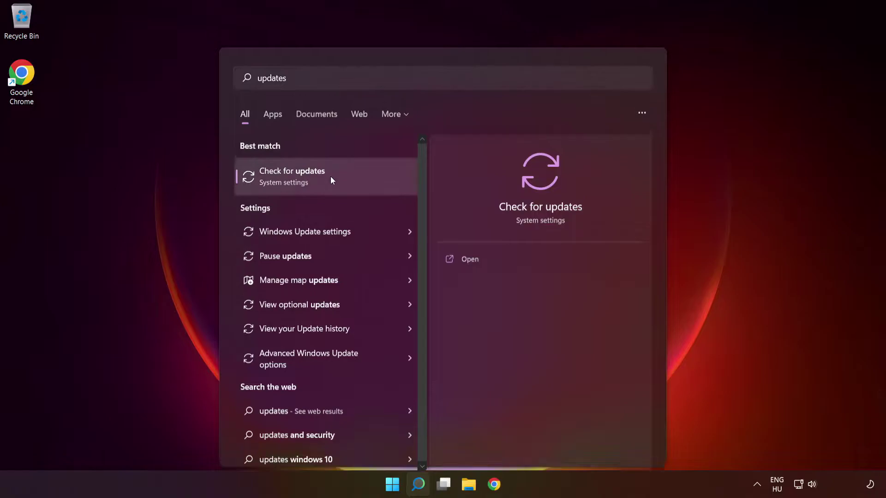
pyautogui.click(730, 96)
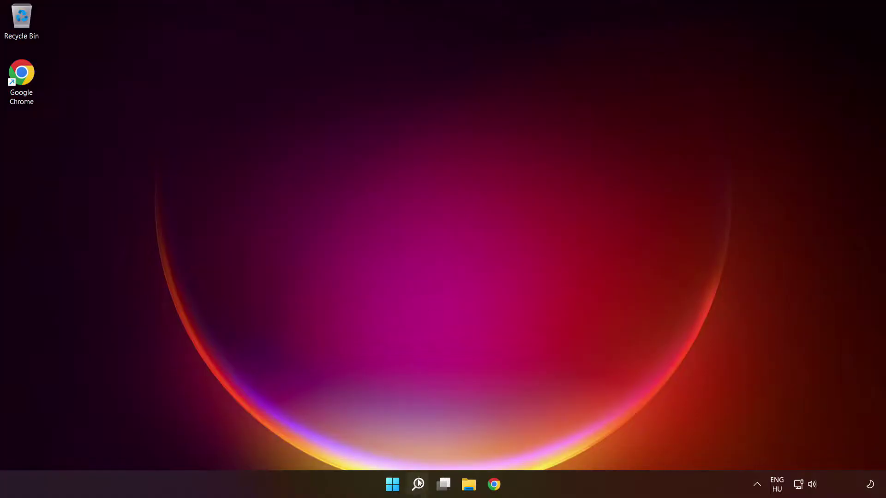
# Run the Windows Store Apps troubleshooter from Other troubleshooters, then close Settings
pyautogui.click(419, 486)
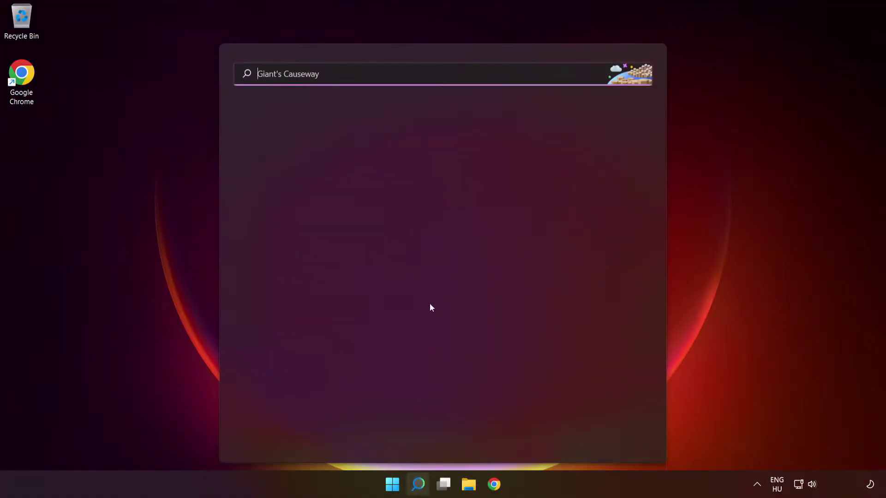
pyautogui.write('tr')
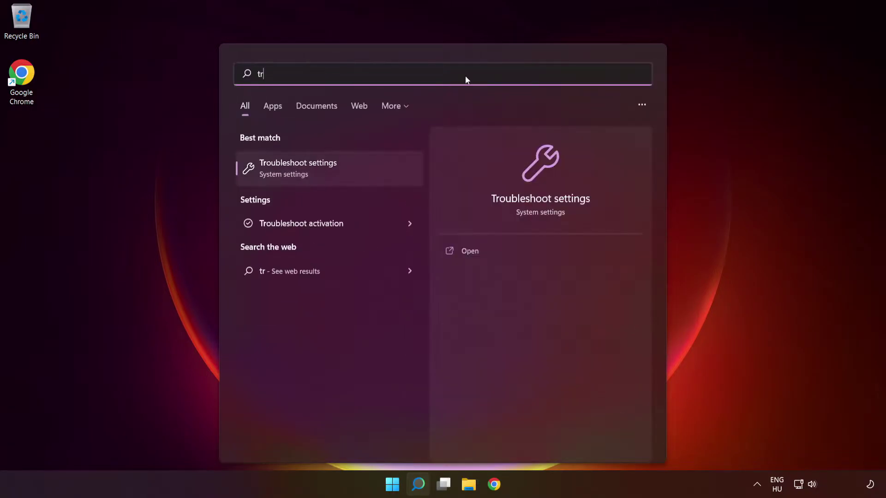
pyautogui.write('oublesho')
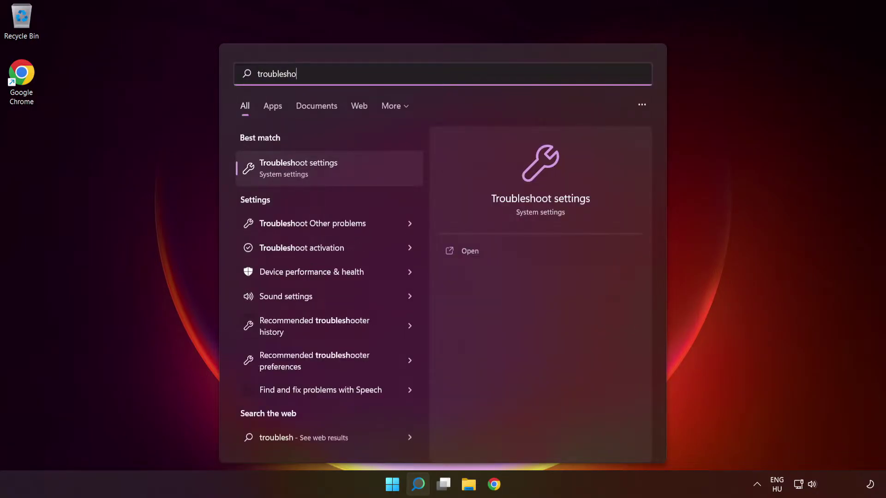
pyautogui.write('ot settings')
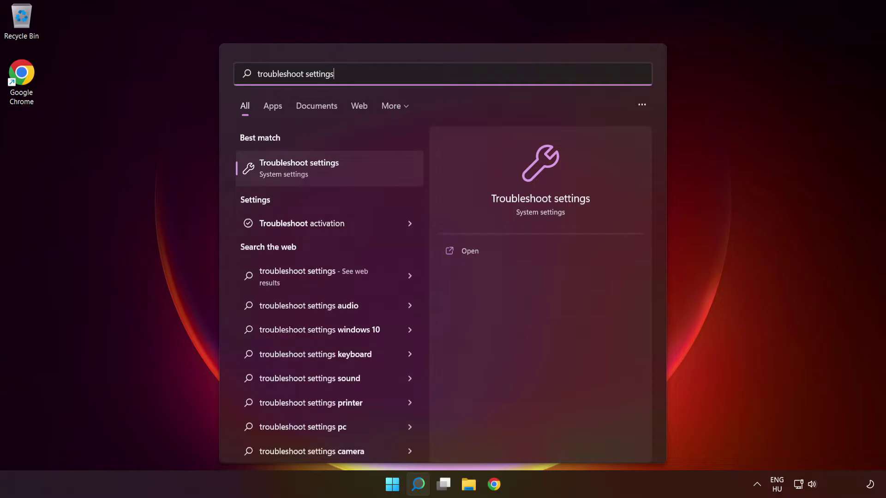
pyautogui.click(317, 177)
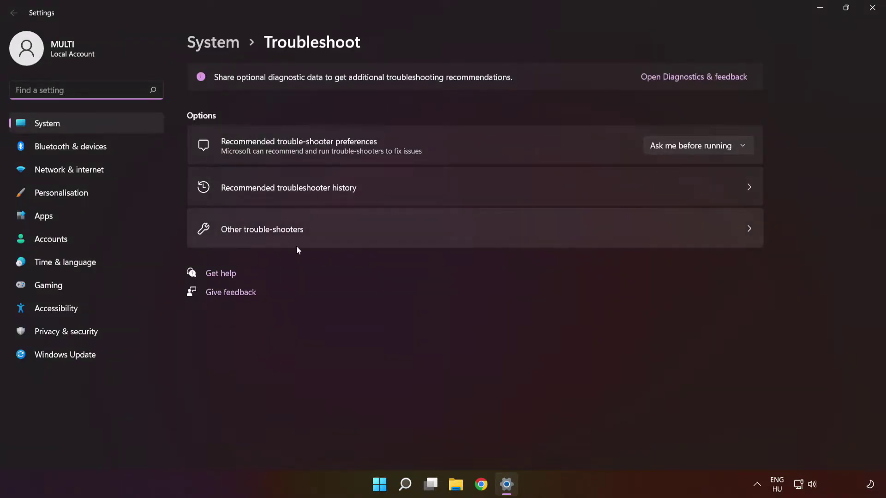
pyautogui.click(443, 239)
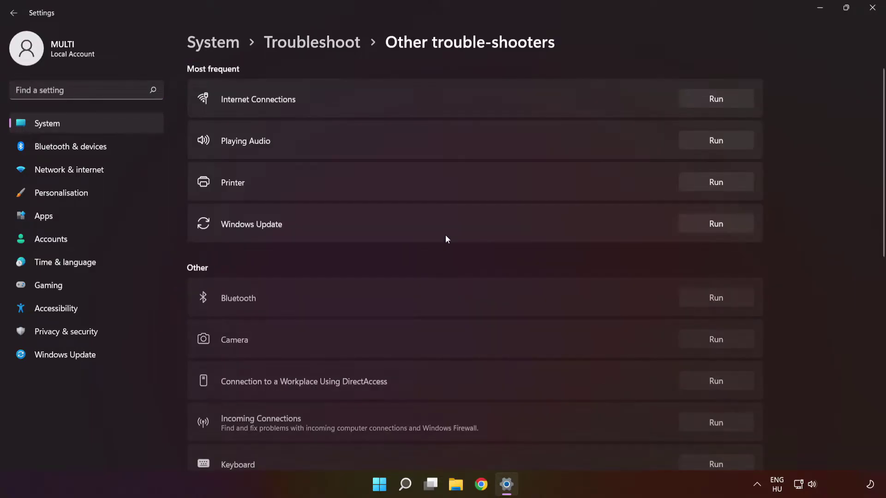
pyautogui.moveTo(883, 119); pyautogui.dragTo(876, 340)
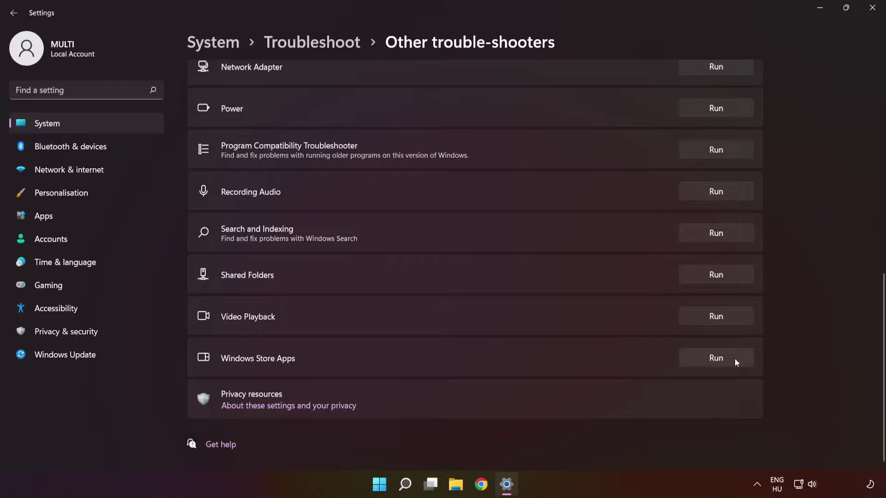
pyautogui.click(710, 362)
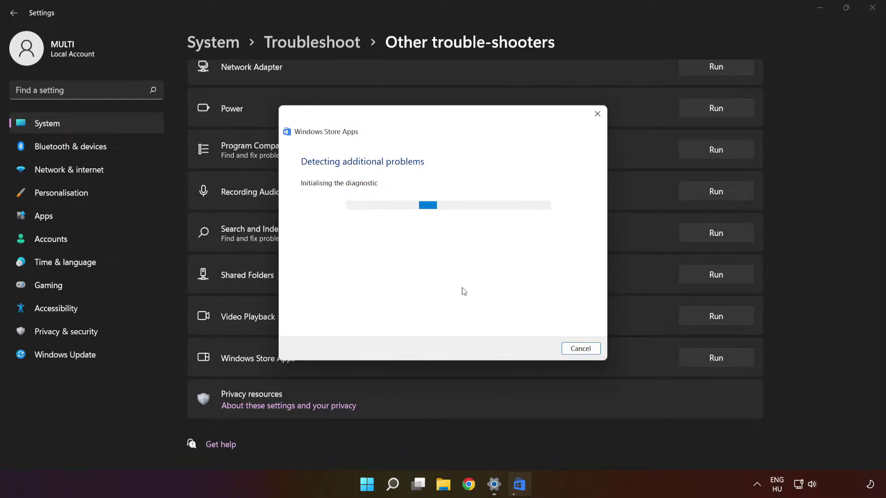
pyautogui.click(873, 12)
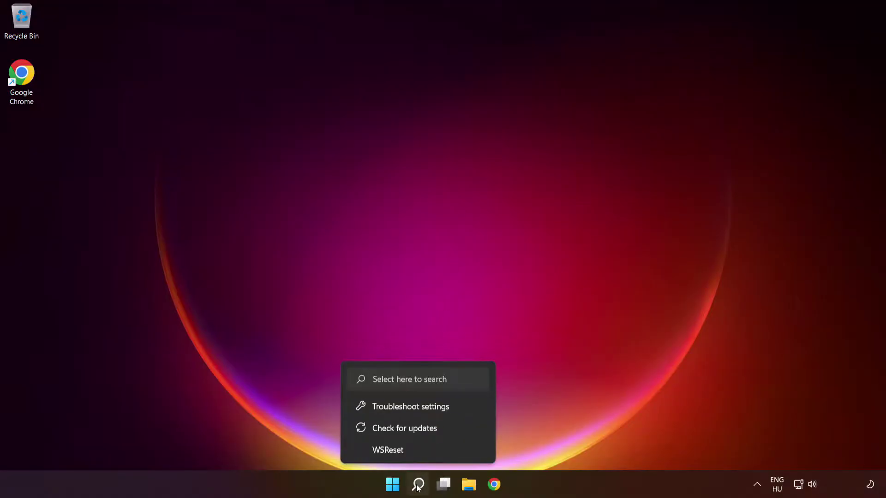
# Filter Add or remove programs by 'microsoft store' and show the Microsoft Store app's options
pyautogui.click(418, 484)
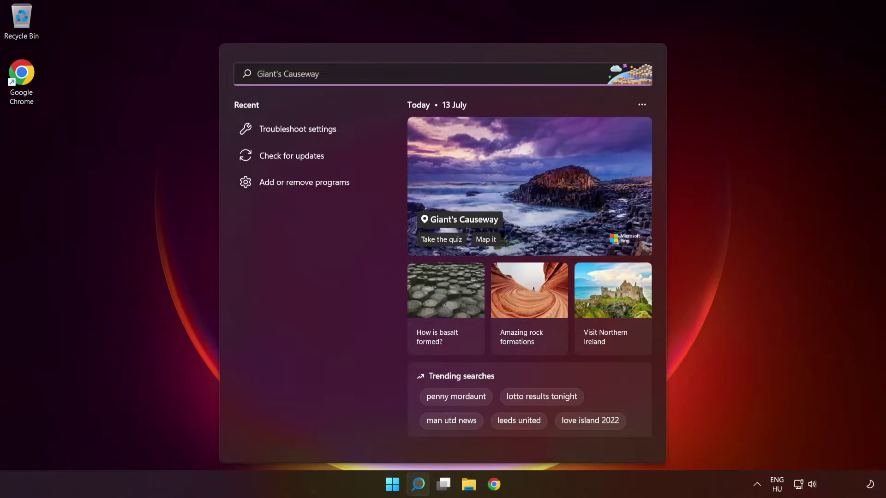
pyautogui.write('prog')
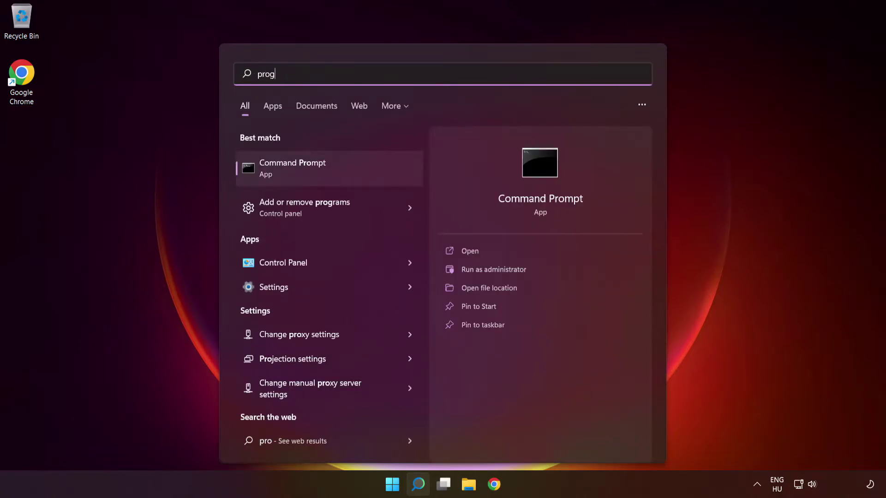
pyautogui.write('rams')
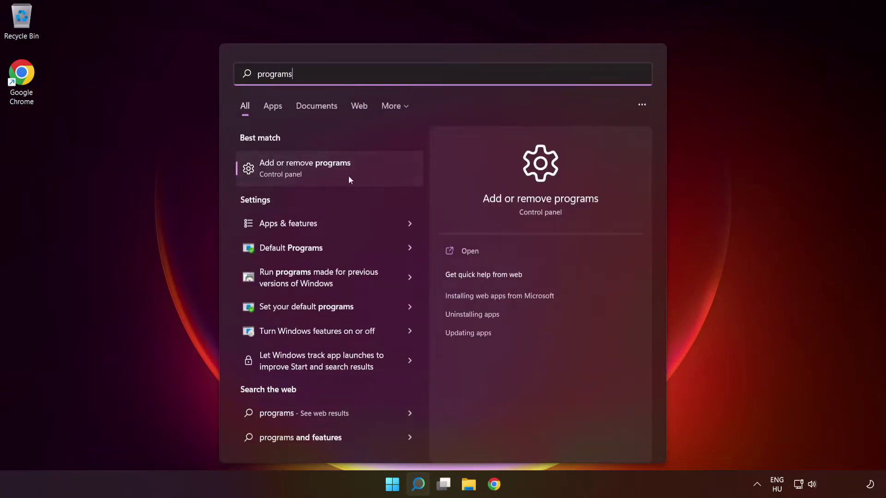
pyautogui.click(340, 178)
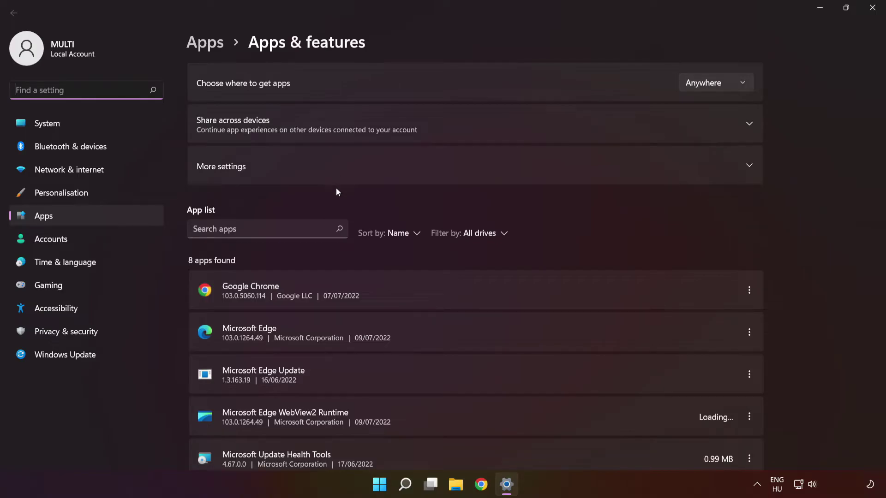
pyautogui.click(258, 229)
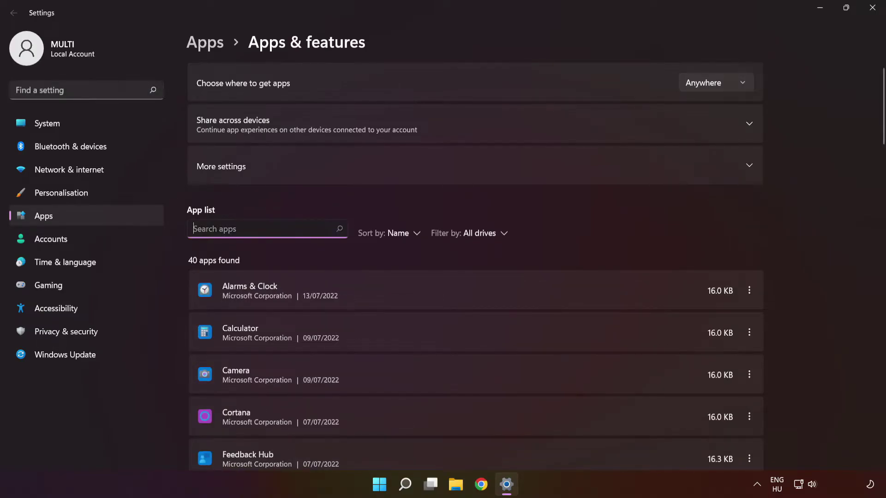
pyautogui.write('mic')
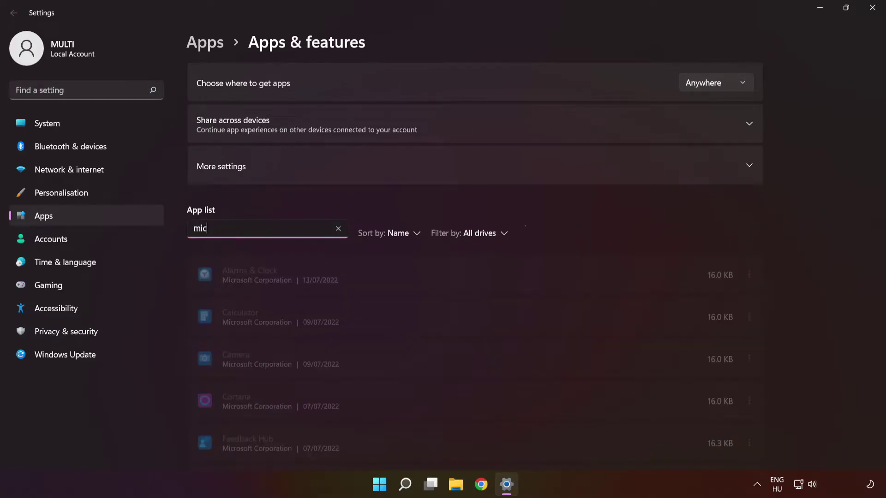
pyautogui.write('rosoft ')
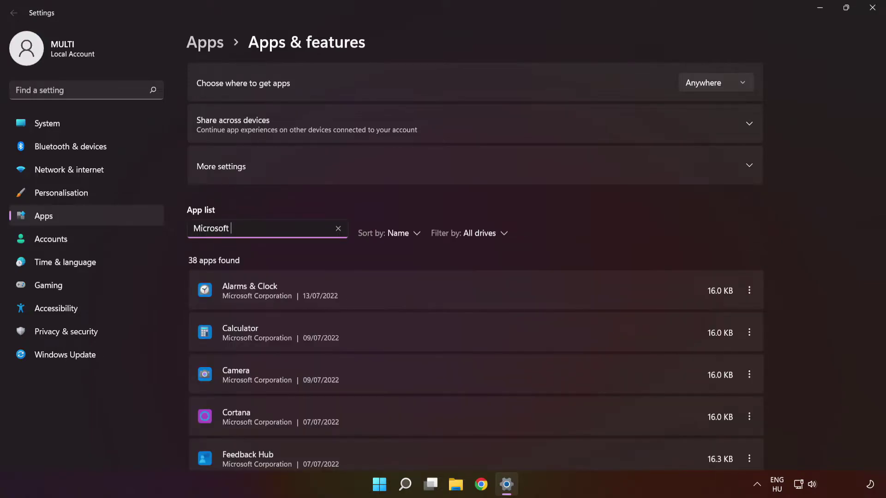
pyautogui.write('store')
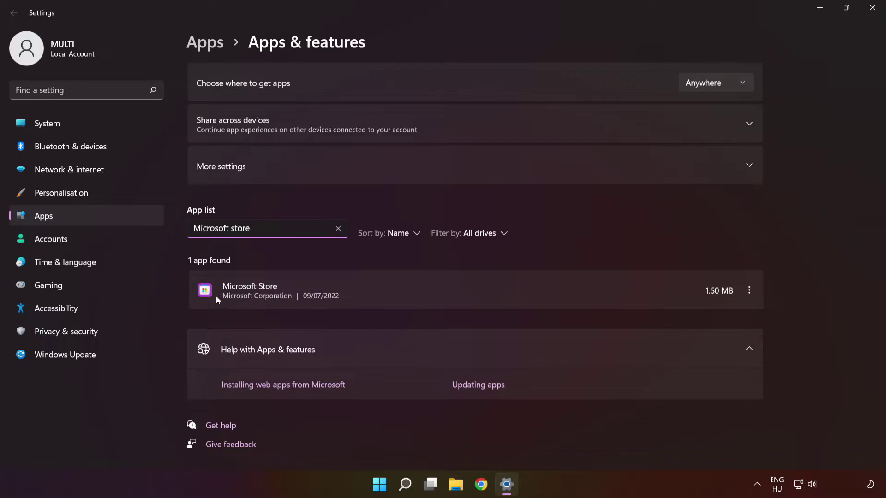
pyautogui.click(749, 291)
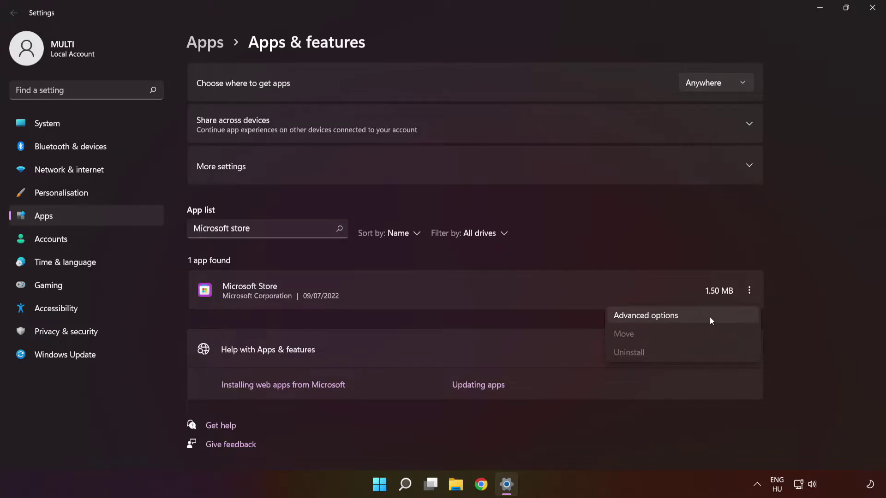
# Repair Microsoft Store in its advanced options, then reset it, confirming deletion of its data
pyautogui.click(710, 319)
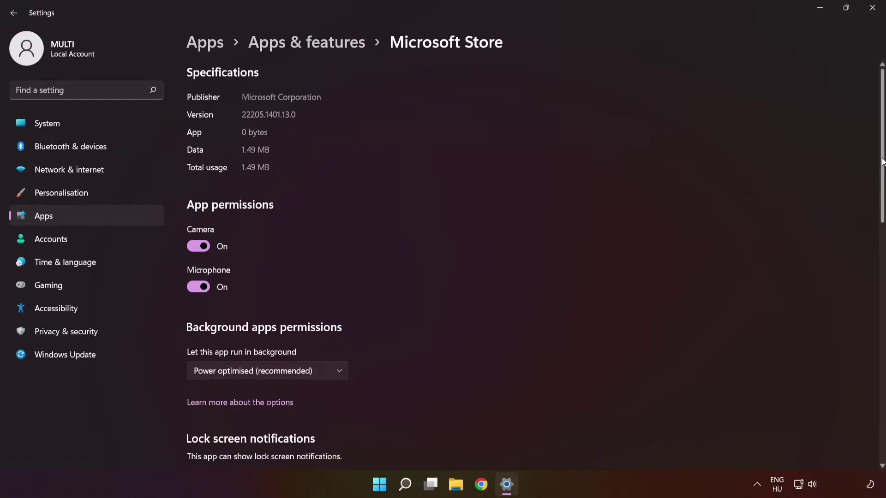
pyautogui.moveTo(883, 160); pyautogui.dragTo(884, 336)
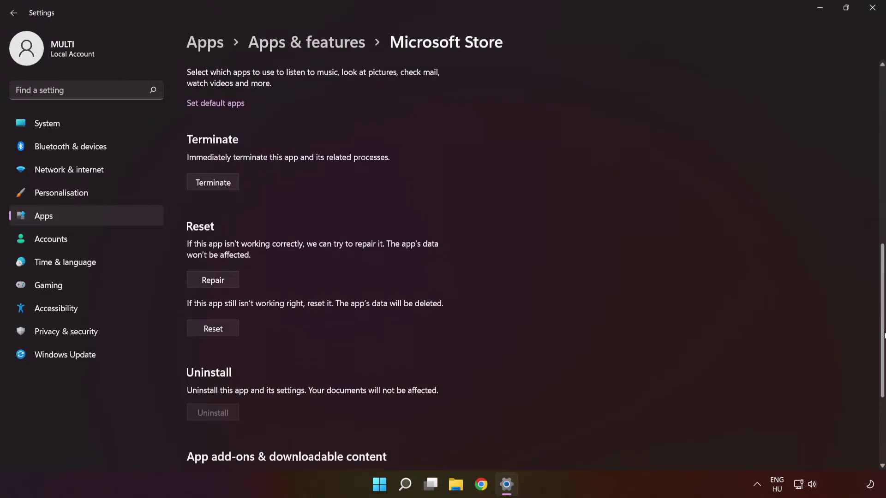
pyautogui.click(217, 280)
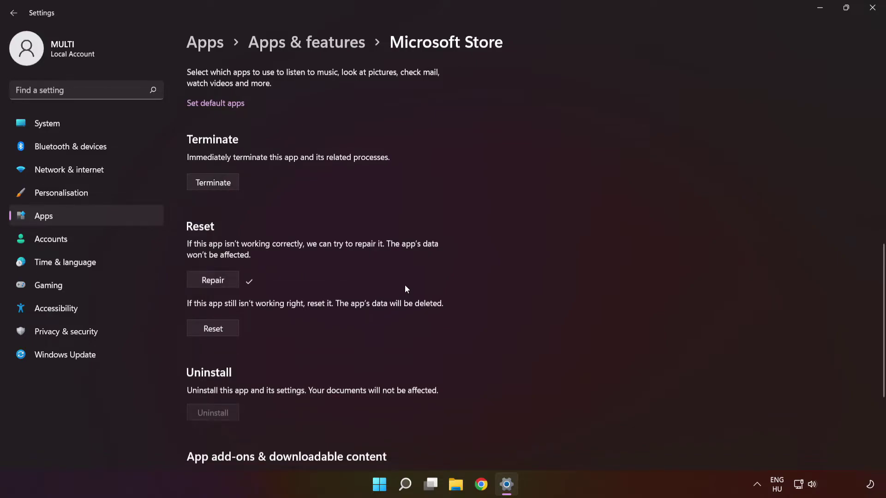
pyautogui.click(215, 330)
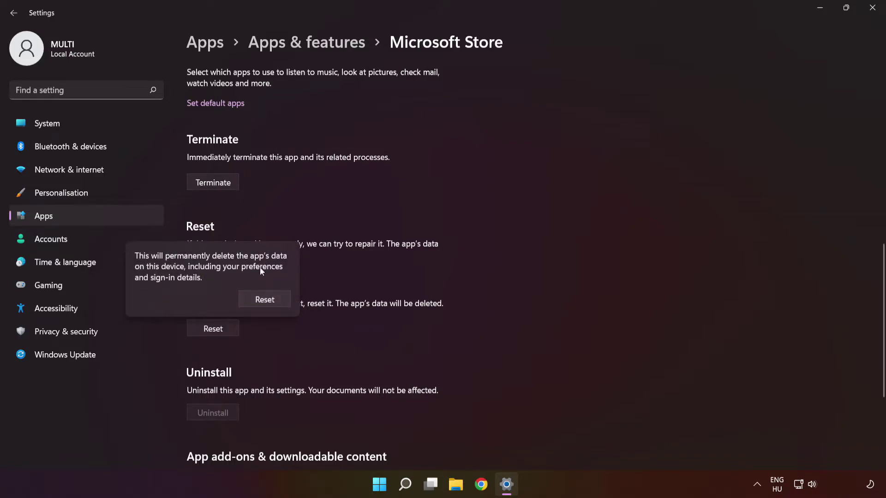
pyautogui.click(264, 301)
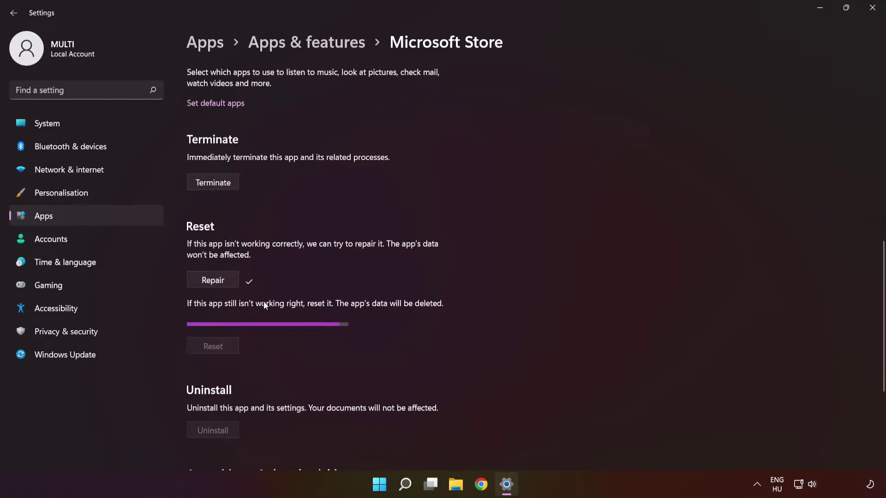
# Return to Apps & features, filter by 'xbox', and show the Xbox app's options
pyautogui.click(306, 42)
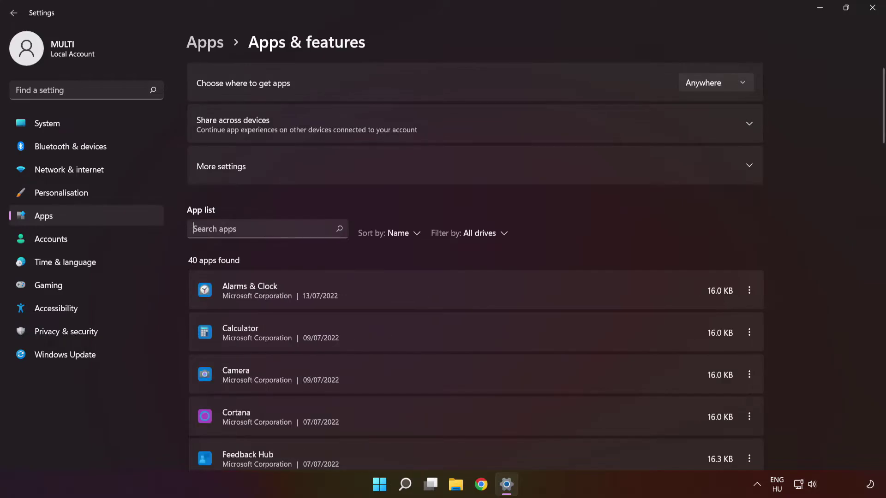
pyautogui.click(240, 227)
pyautogui.write('xbox')
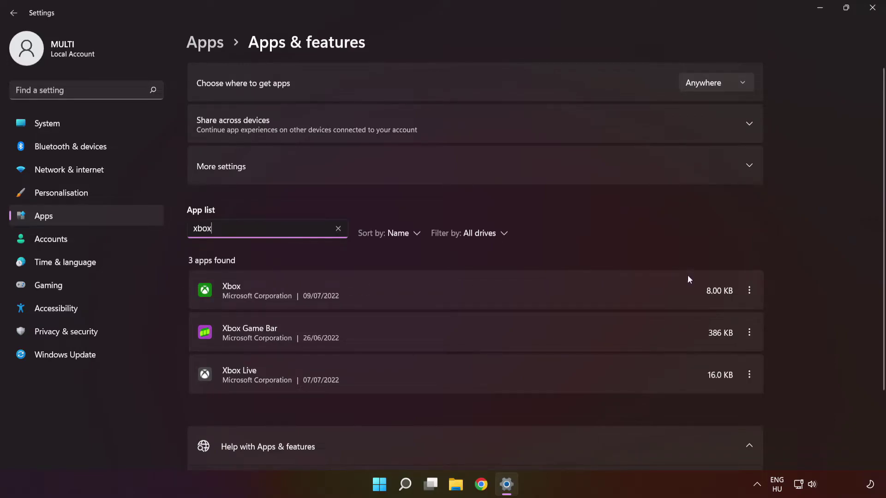
pyautogui.click(750, 290)
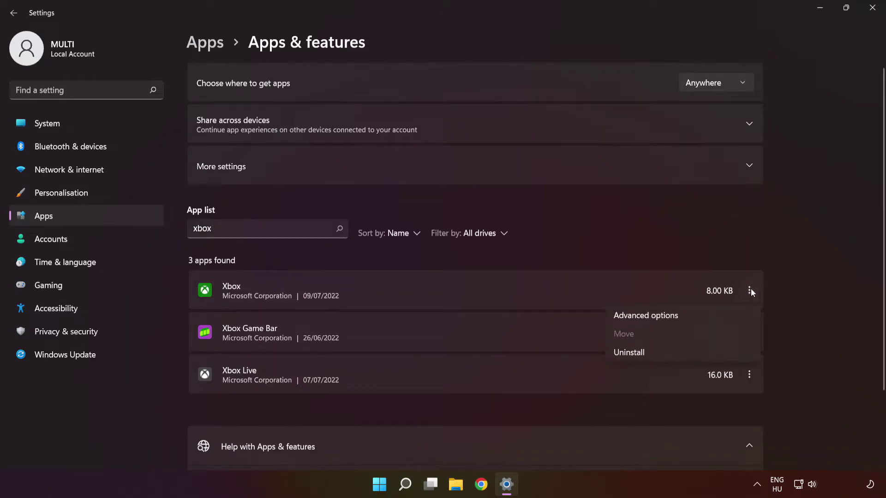
# Repair the Xbox app, reset it deleting its data, then close Settings
pyautogui.click(715, 313)
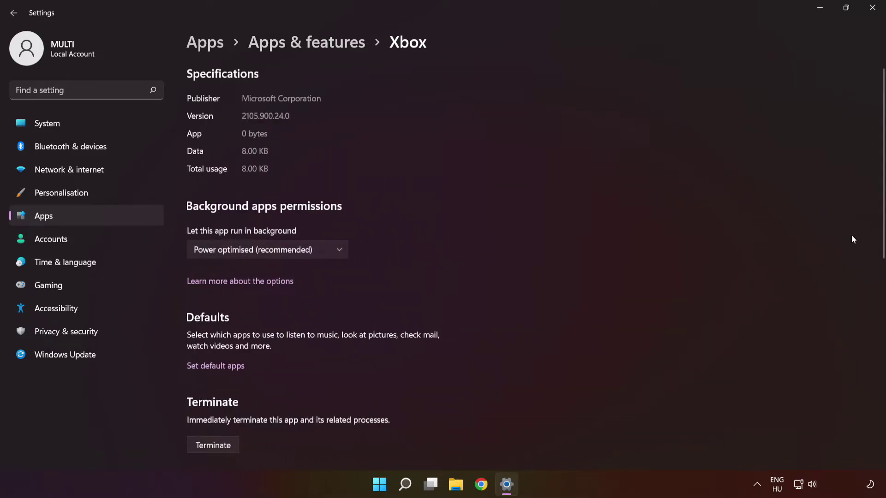
pyautogui.moveTo(882, 206); pyautogui.dragTo(863, 348)
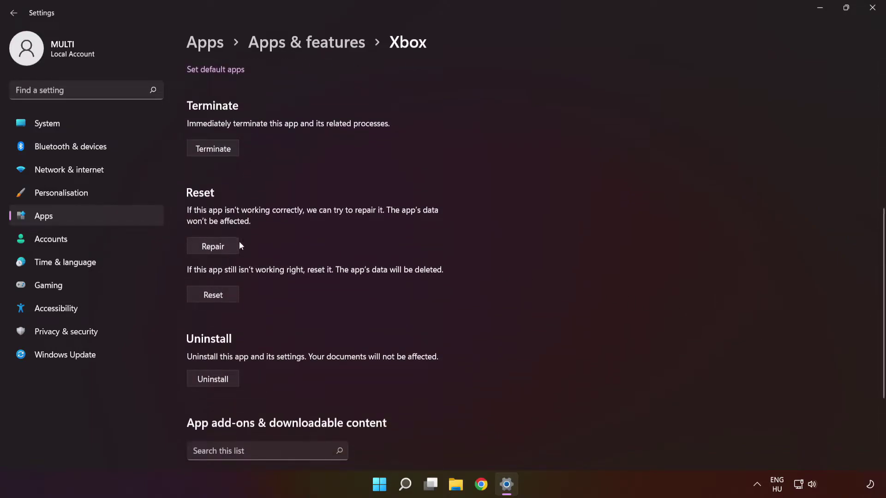
pyautogui.click(206, 249)
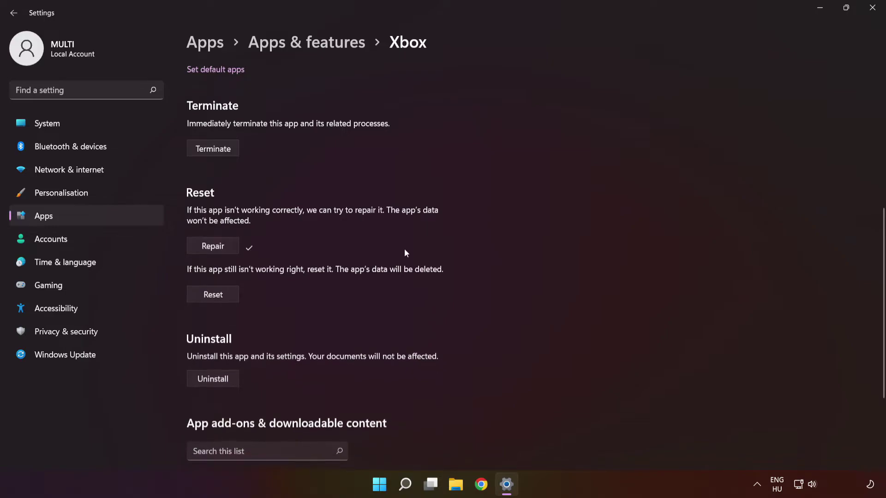
pyautogui.click(218, 298)
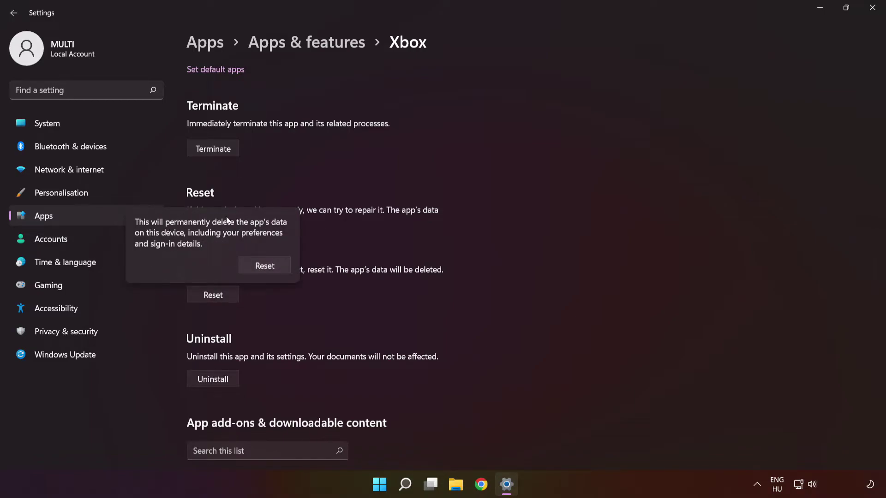
pyautogui.click(269, 267)
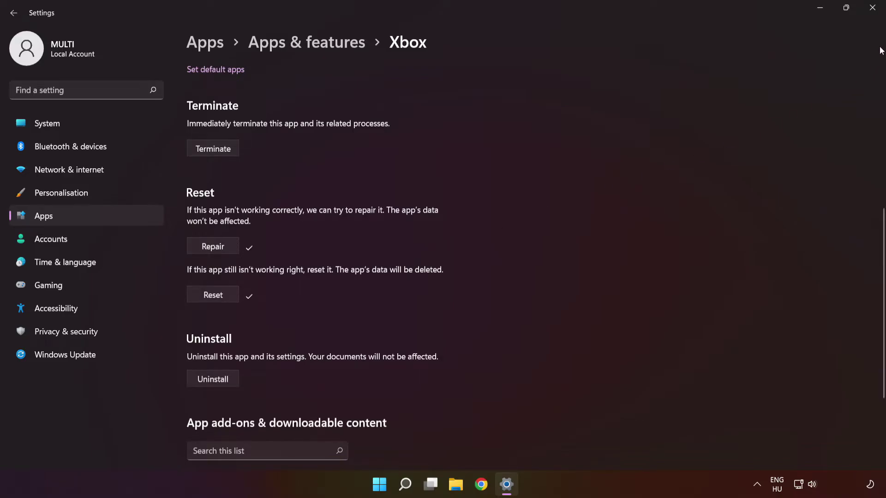
pyautogui.click(872, 8)
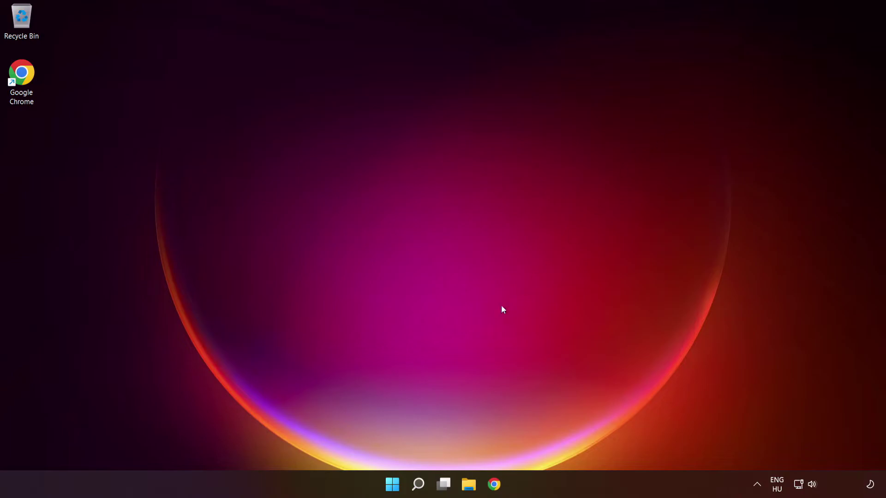
# Search for 'wsreset' and run it to reset the Store cache
pyautogui.click(420, 485)
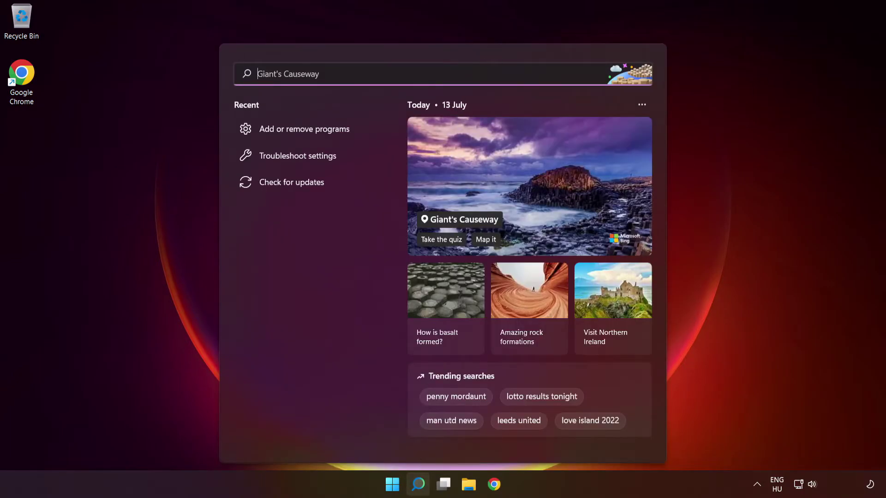
pyautogui.write('wsreset')
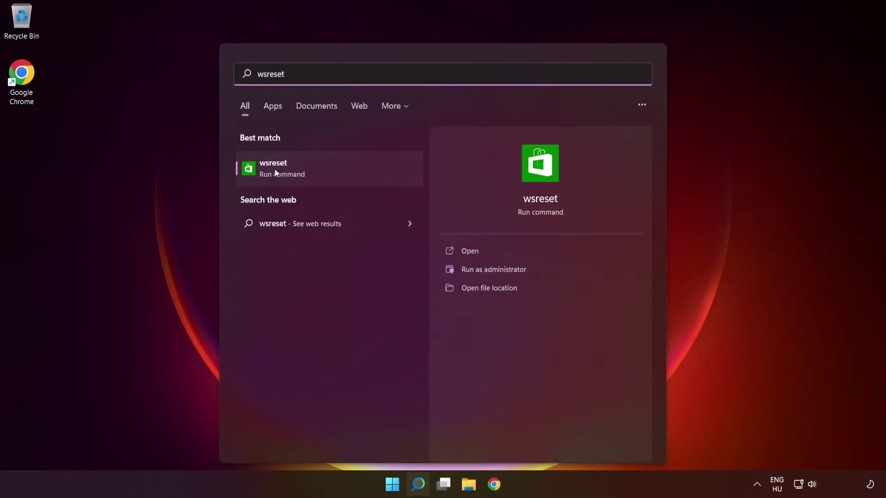
pyautogui.click(330, 176)
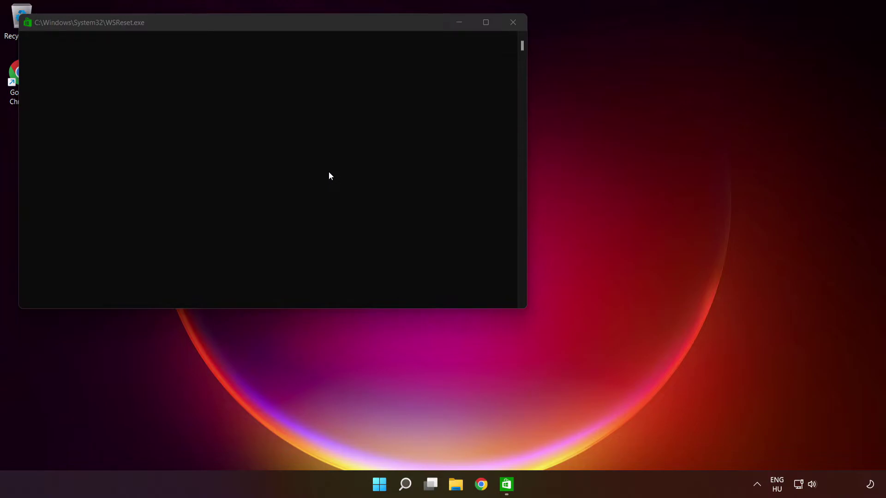
# Focus the WSReset window, then maximize Microsoft Store once it relaunches
pyautogui.click(395, 25)
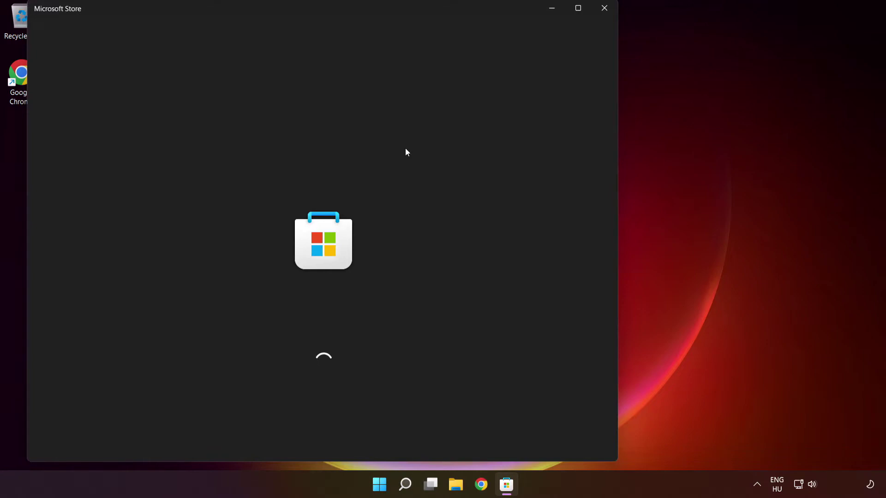
pyautogui.click(577, 8)
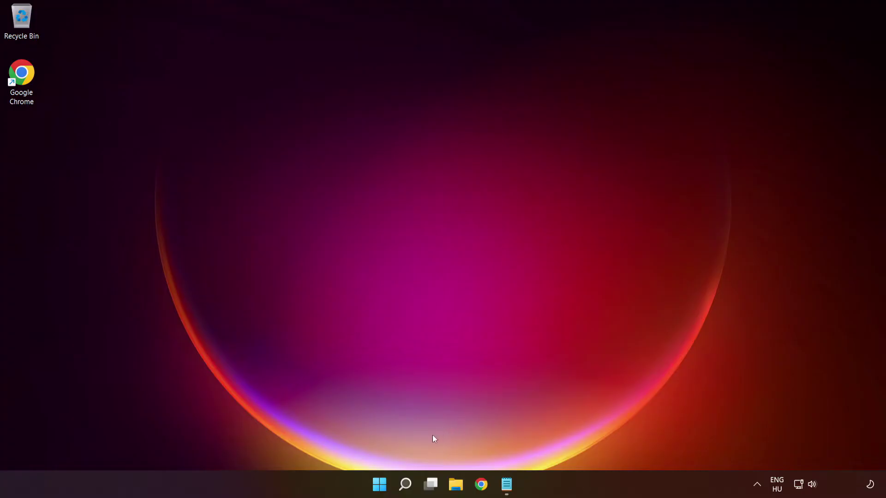
# Search 'services' and launch the Services console from the best match
pyautogui.click(405, 490)
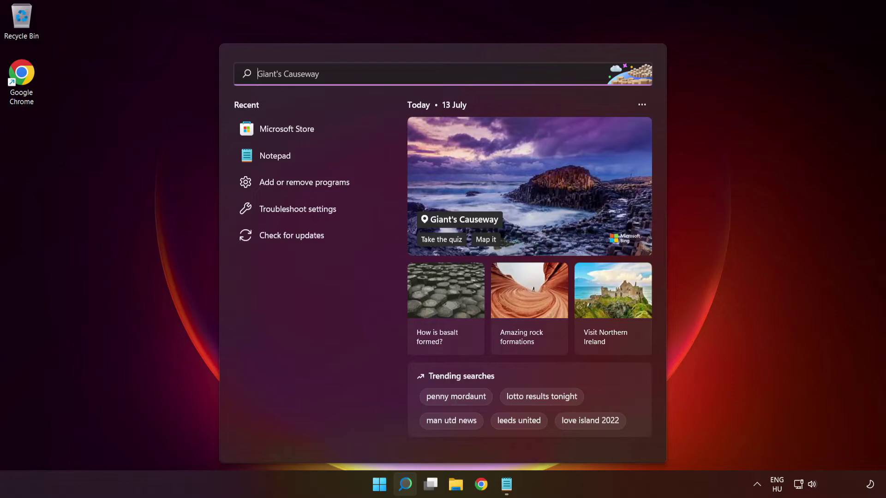
pyautogui.write('services')
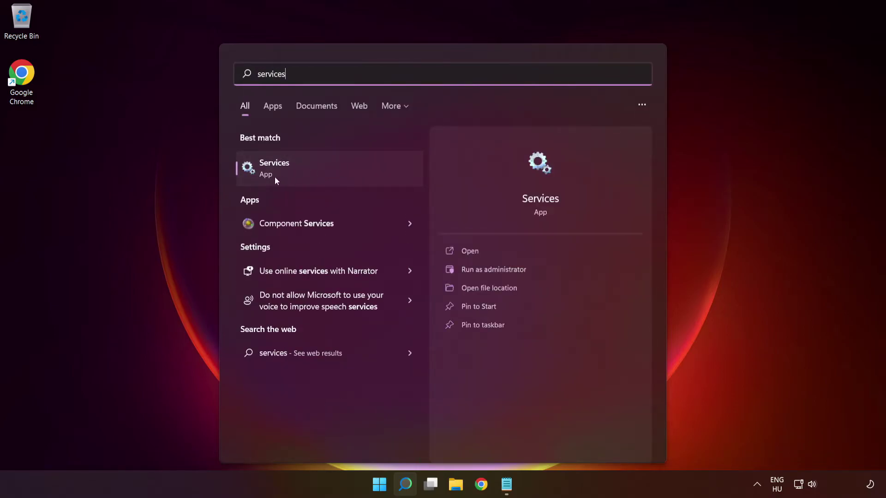
pyautogui.click(339, 169)
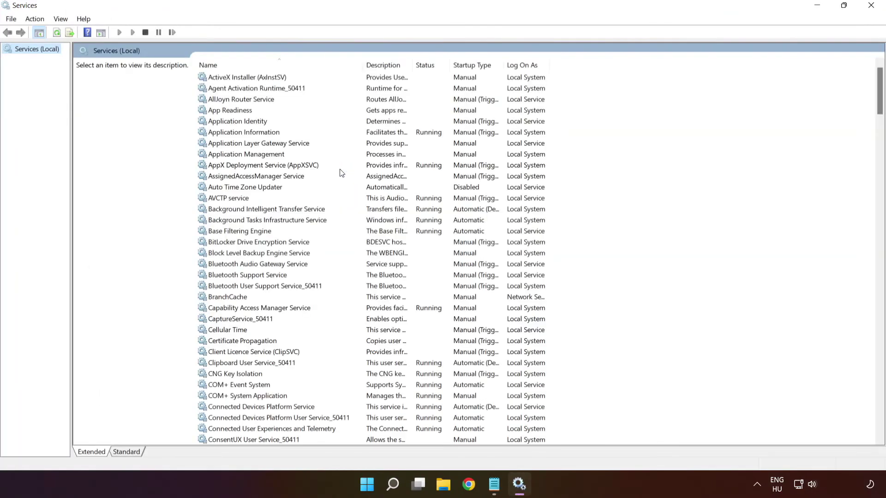
# Set the IP Helper service's startup type to Automatic and apply it
pyautogui.press('i')
pyautogui.click(254, 103)
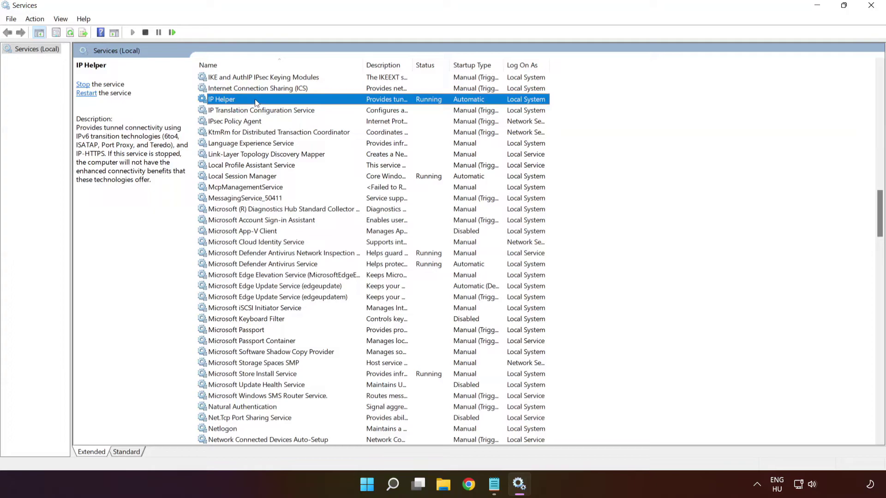
pyautogui.rightClick(257, 102)
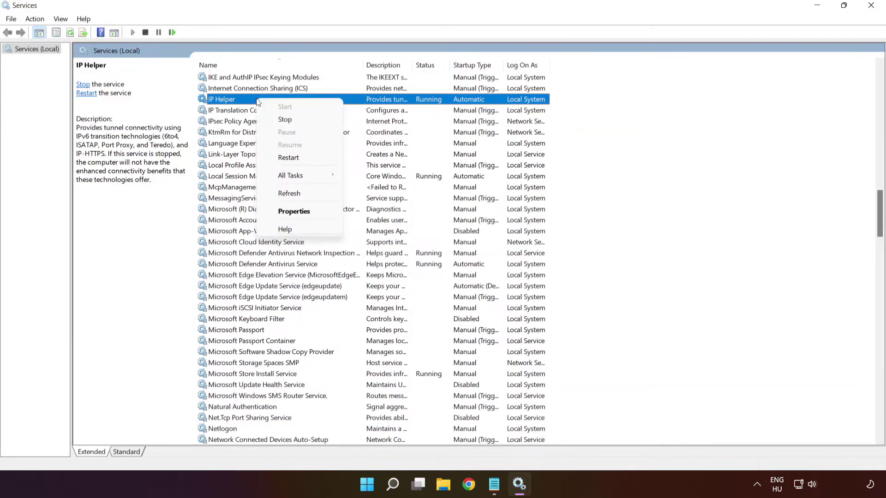
pyautogui.click(316, 213)
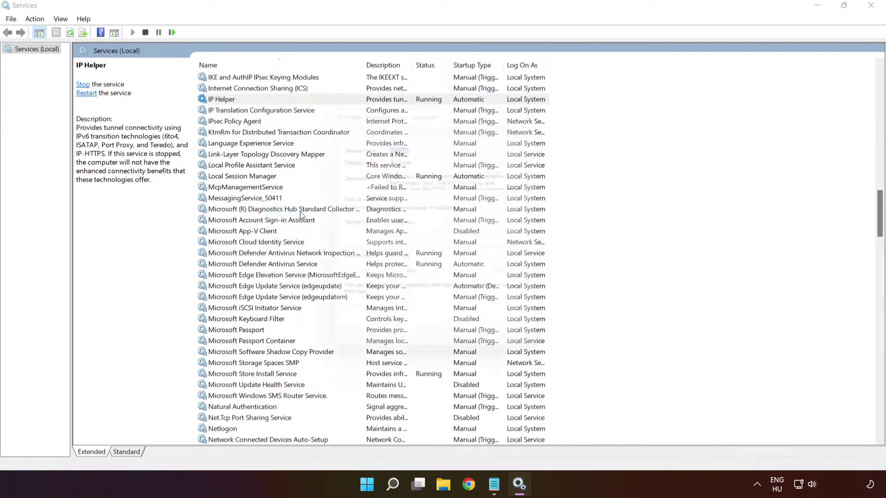
pyautogui.click(426, 233)
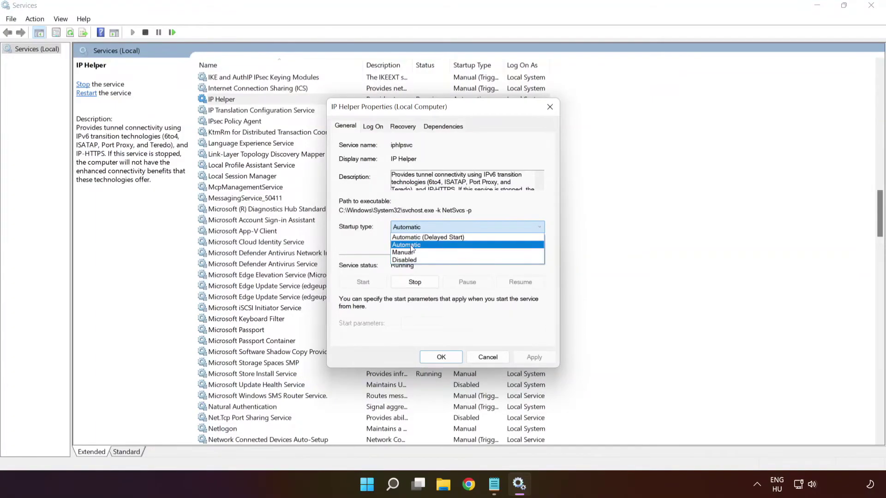
pyautogui.click(415, 249)
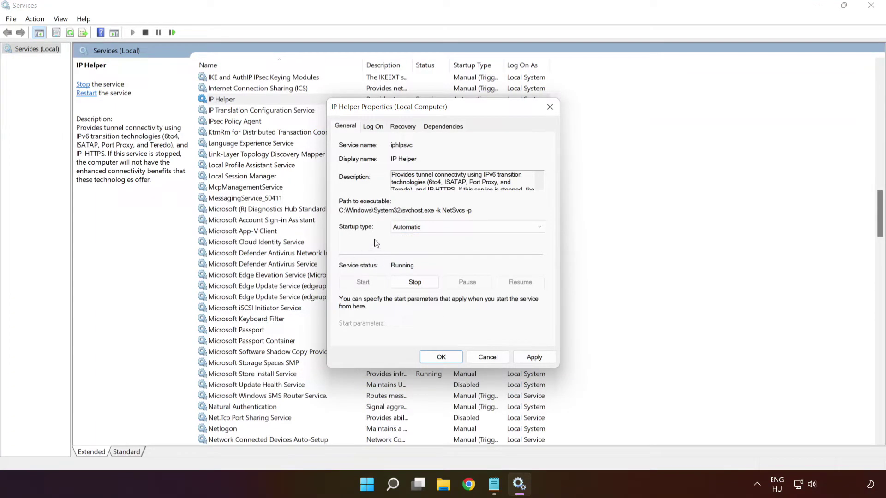
pyautogui.click(534, 357)
pyautogui.click(442, 358)
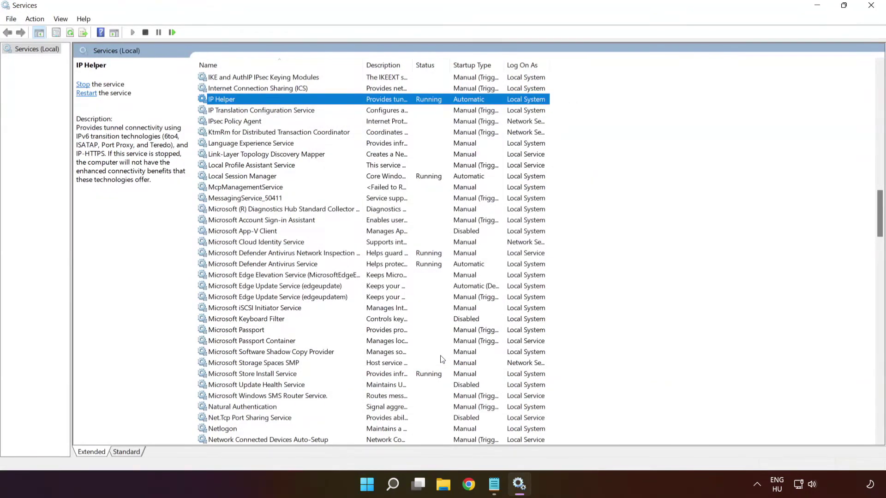
pyautogui.press('x')
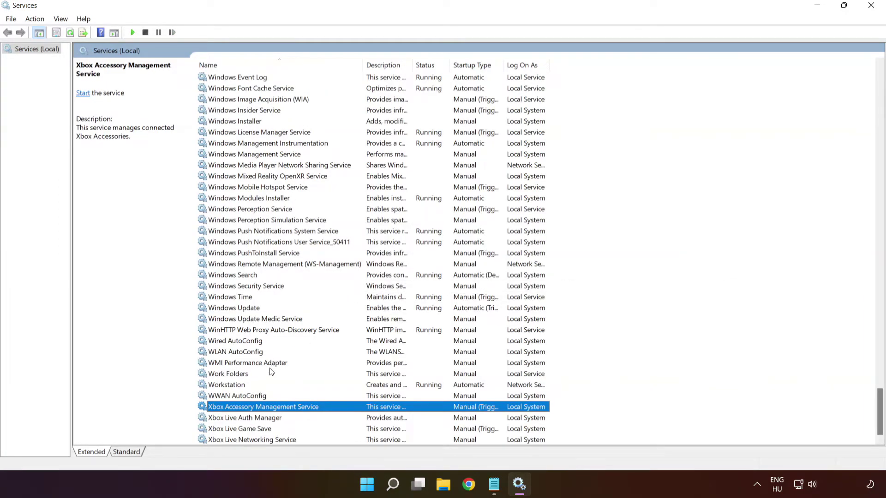
# Change Xbox Accessory Management Service from Manual to Automatic startup and start it
pyautogui.rightClick(261, 410)
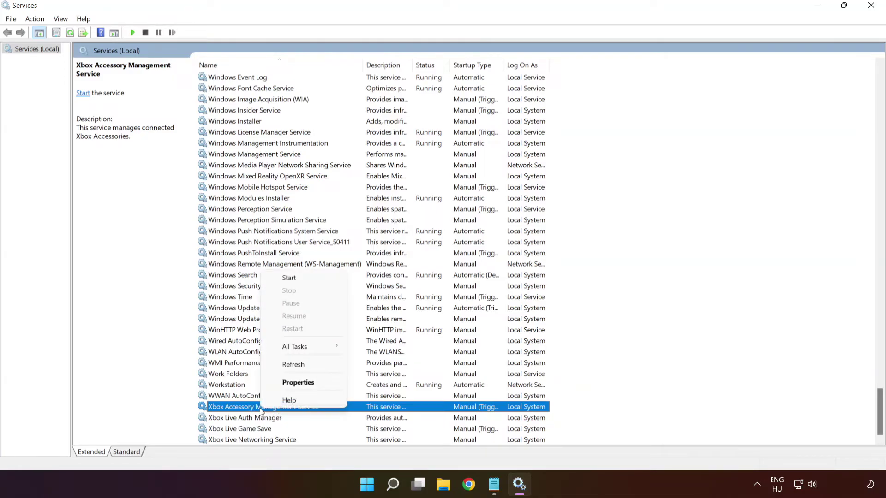
pyautogui.click(284, 384)
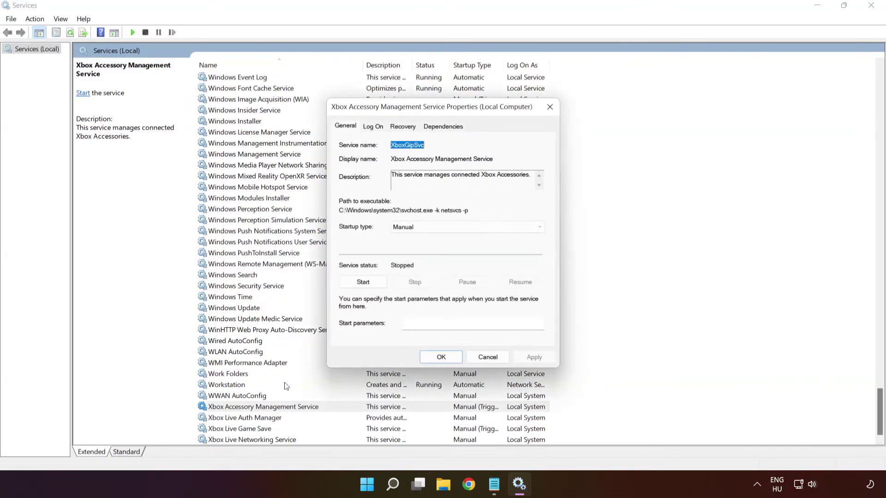
pyautogui.click(409, 228)
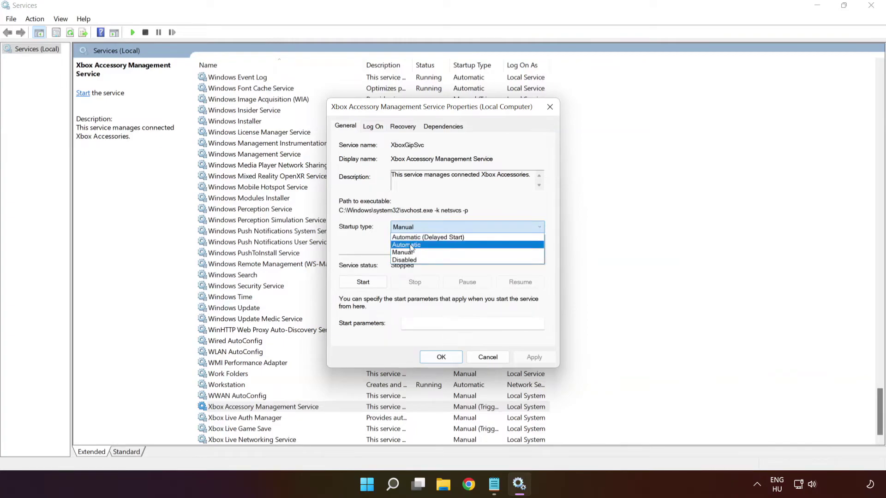
pyautogui.click(412, 245)
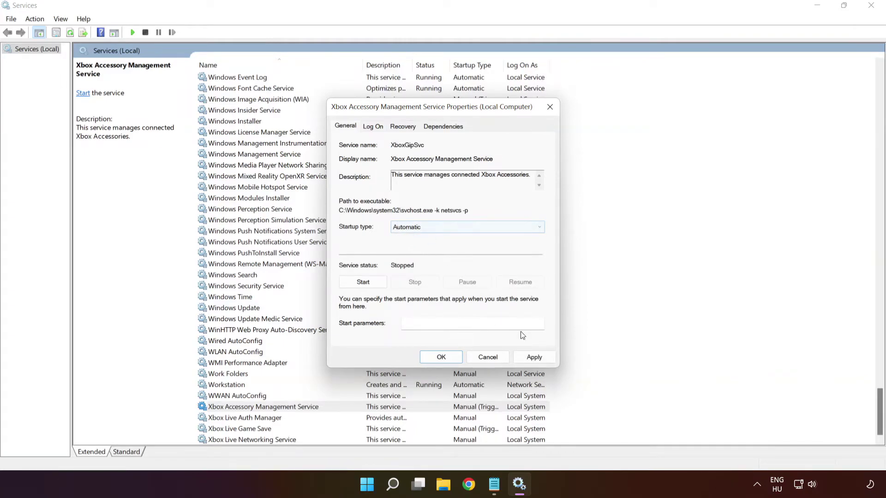
pyautogui.click(534, 358)
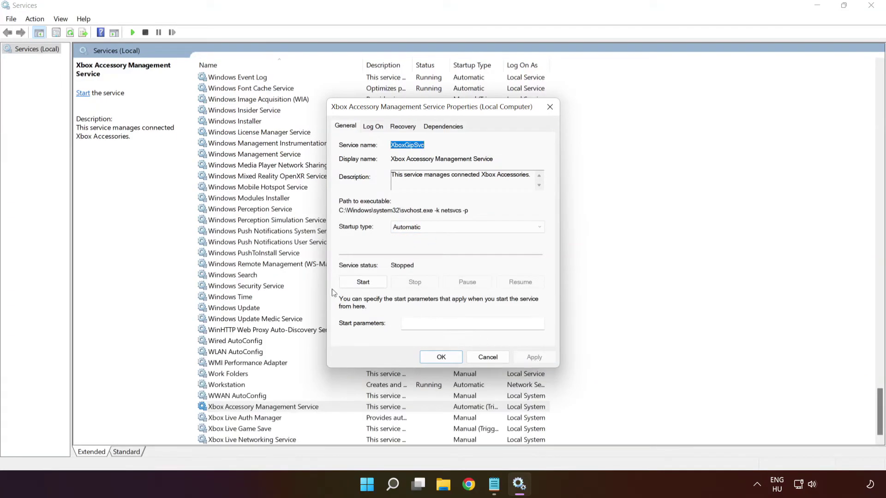
pyautogui.click(363, 283)
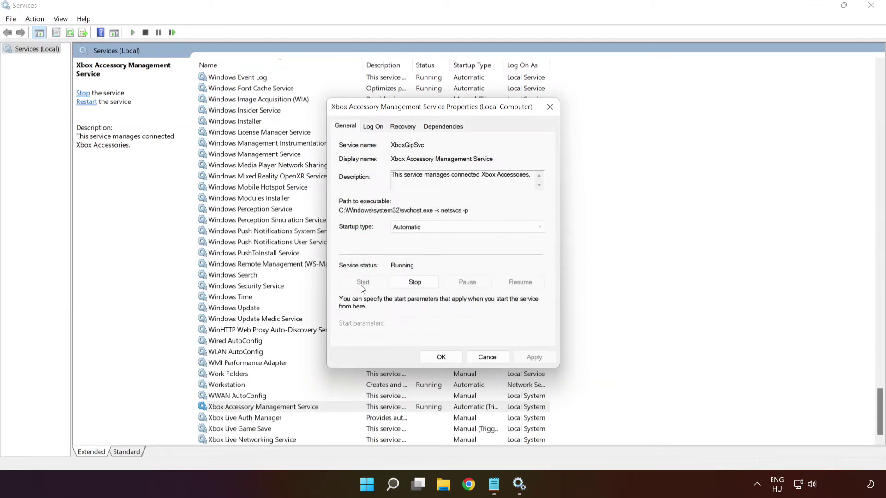
pyautogui.click(441, 357)
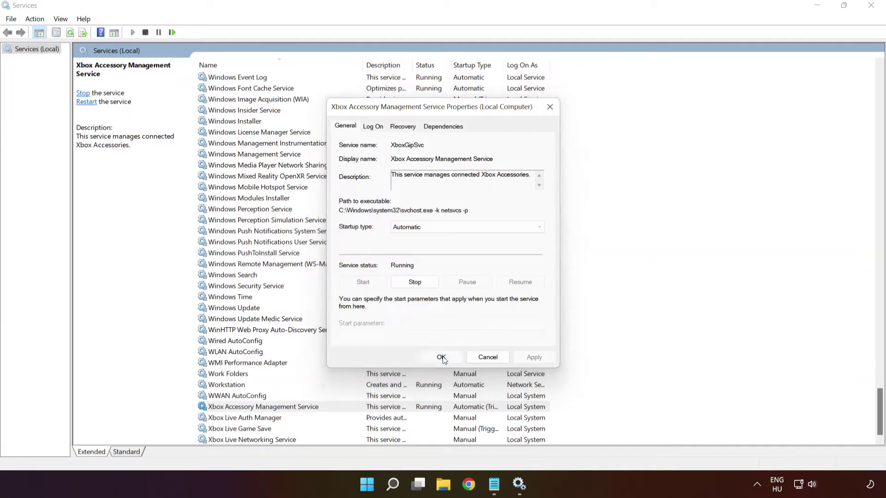
pyautogui.rightClick(314, 421)
# Set Xbox Live Auth Manager to Automatic startup and start the service
pyautogui.click(341, 391)
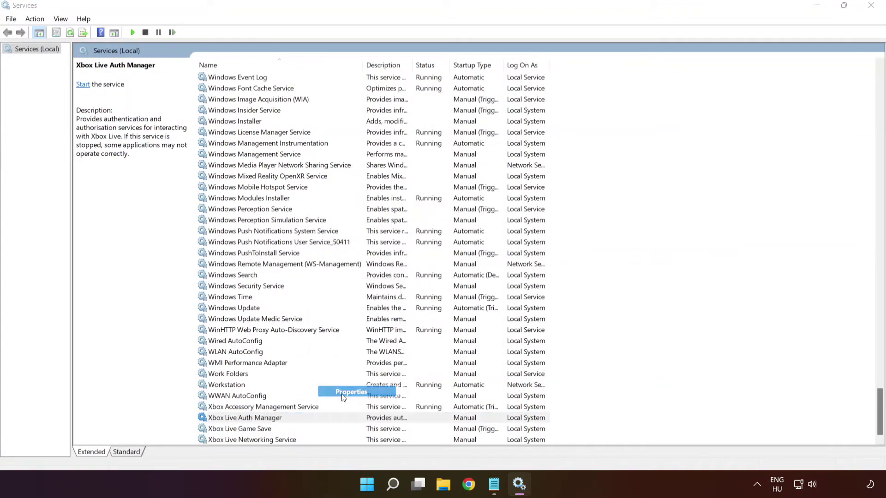
pyautogui.click(432, 226)
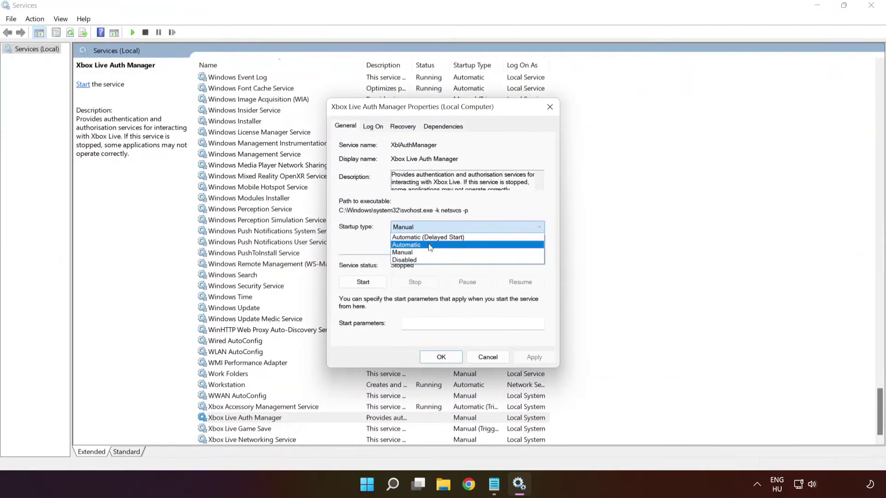
pyautogui.click(430, 245)
pyautogui.click(534, 356)
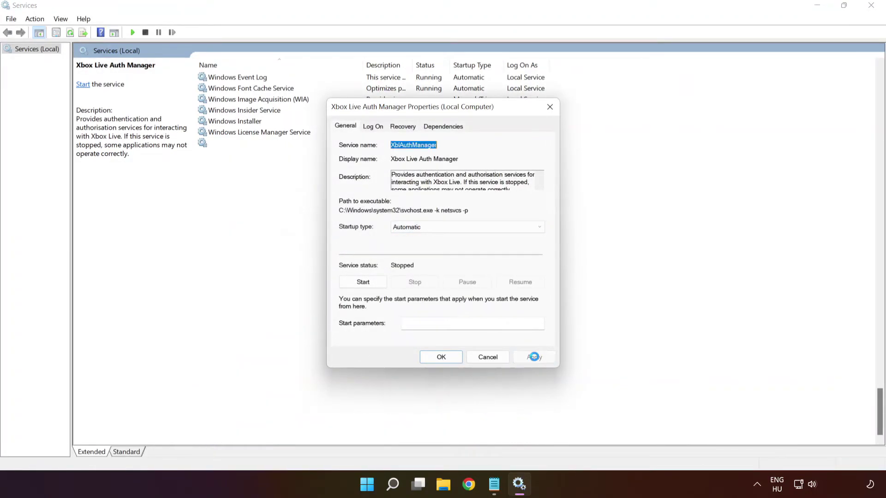
pyautogui.click(364, 286)
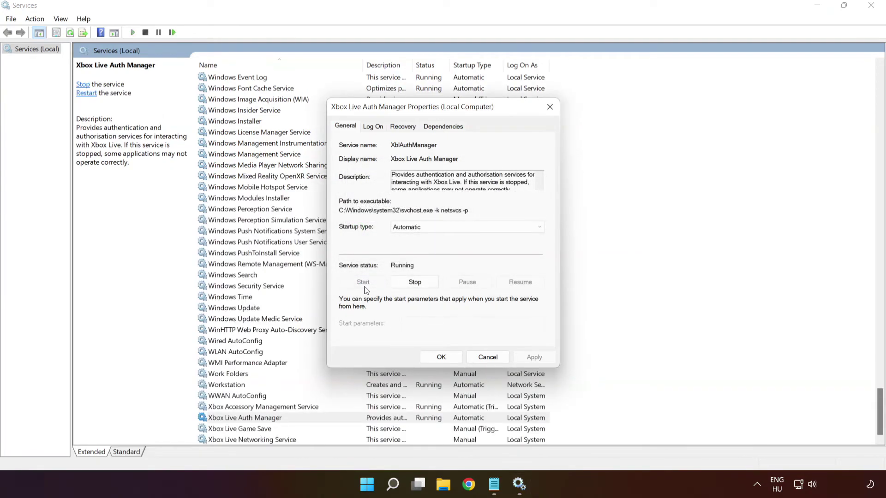
pyautogui.click(440, 358)
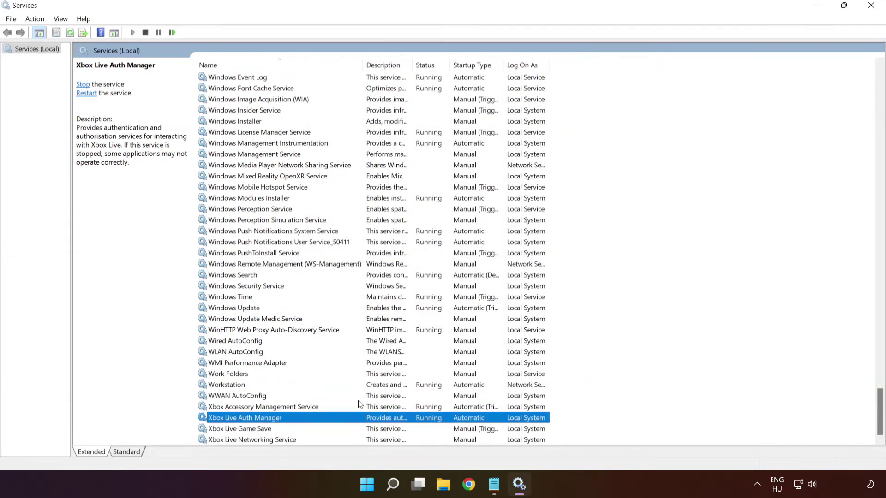
# Set Xbox Live Game Save to Automatic startup and start the service
pyautogui.click(254, 432)
pyautogui.rightClick(300, 431)
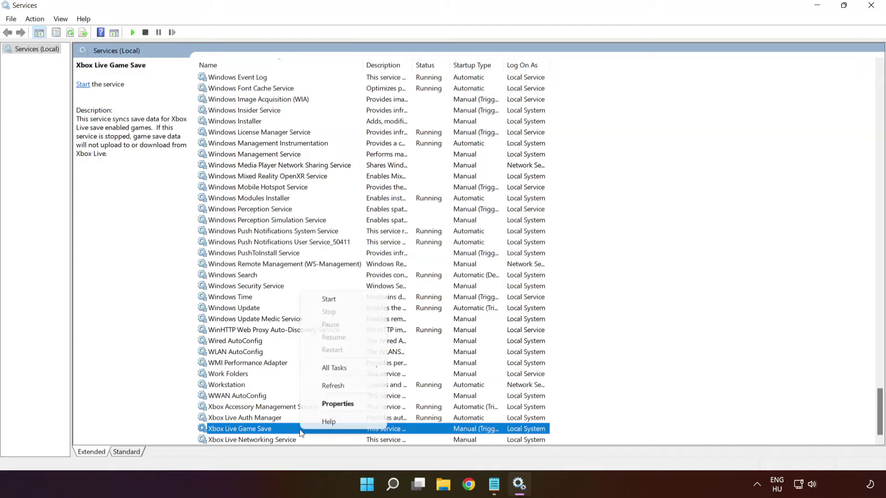
pyautogui.click(329, 406)
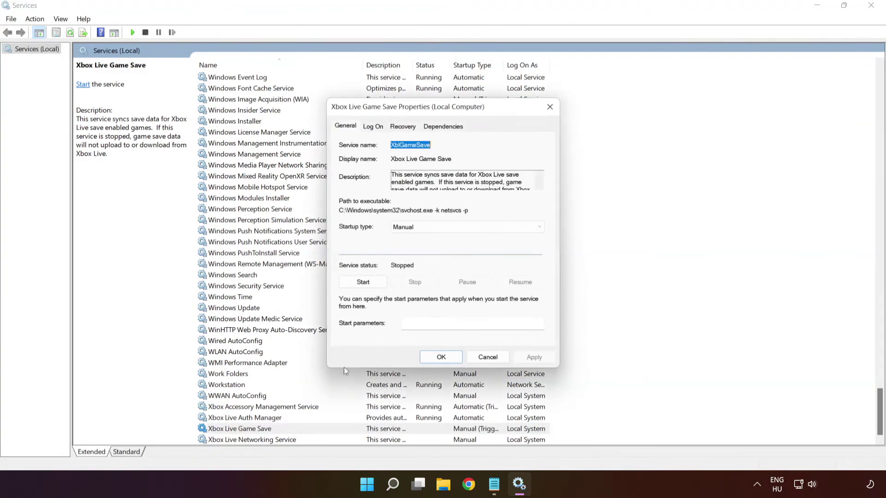
pyautogui.click(415, 227)
pyautogui.click(415, 245)
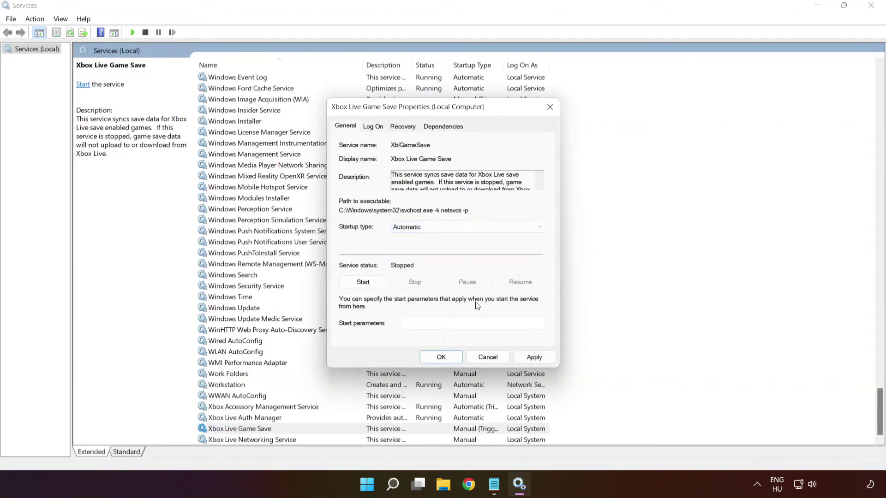
pyautogui.click(544, 359)
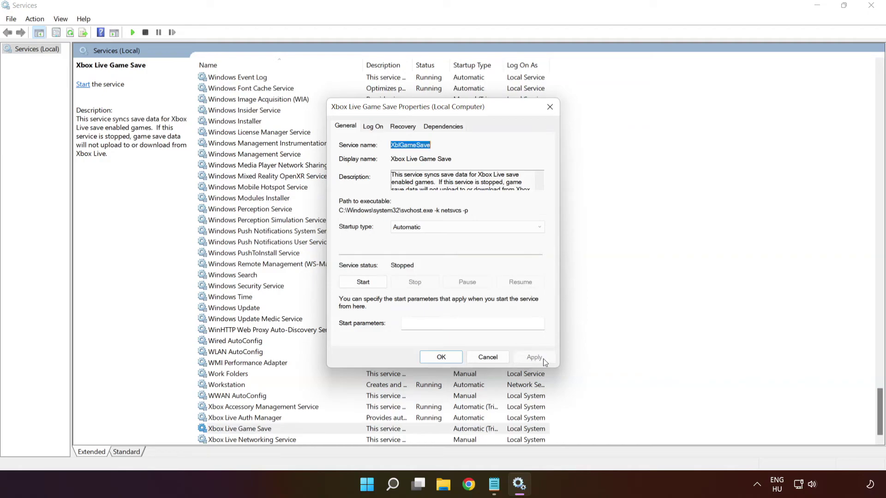
pyautogui.click(363, 282)
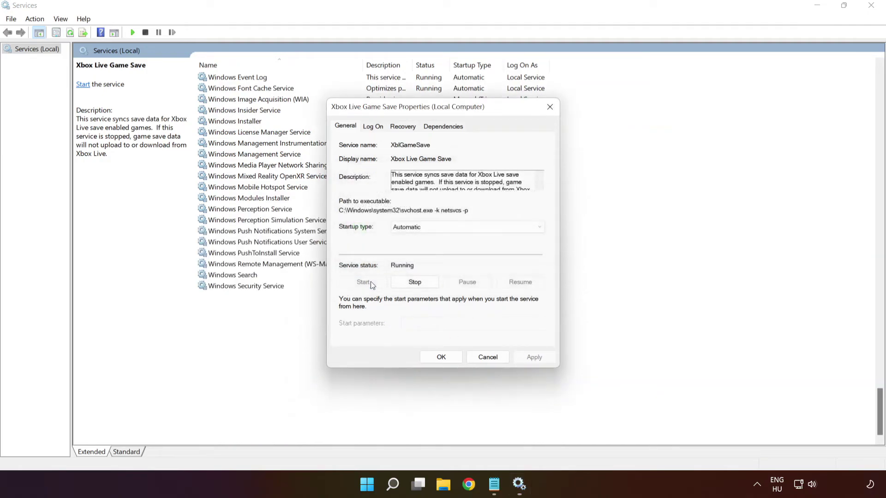
pyautogui.click(440, 358)
pyautogui.click(331, 441)
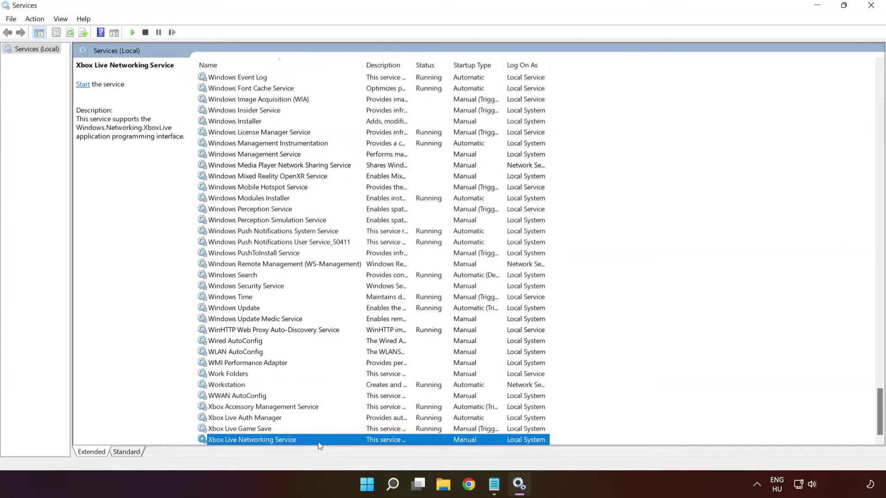
# Set Xbox Live Networking Service to Automatic startup and start it
pyautogui.rightClick(319, 446)
pyautogui.click(355, 416)
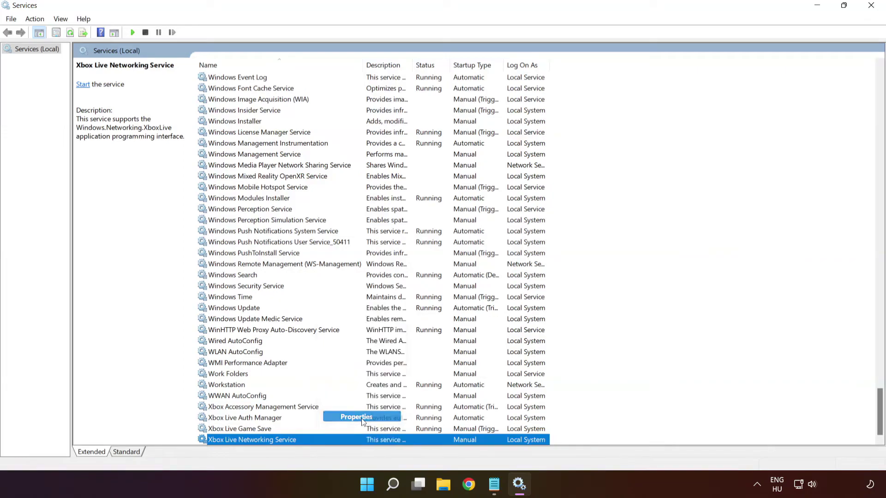
pyautogui.click(419, 226)
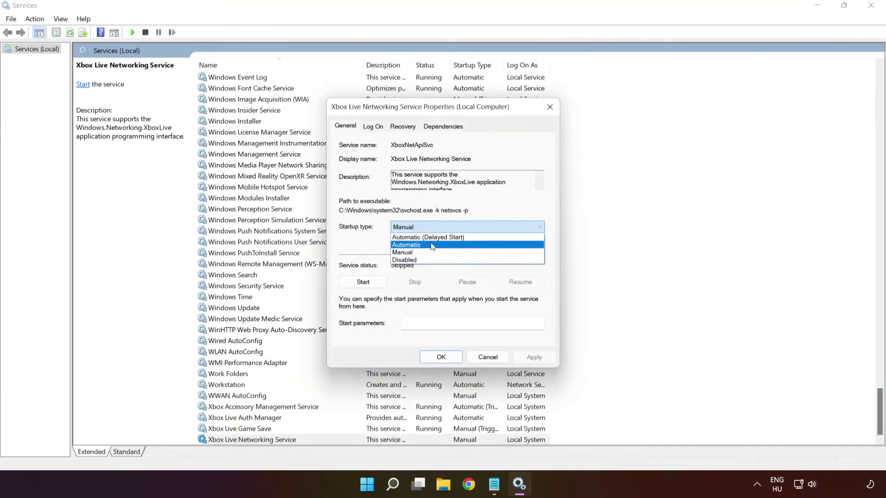
pyautogui.click(420, 244)
pyautogui.click(533, 357)
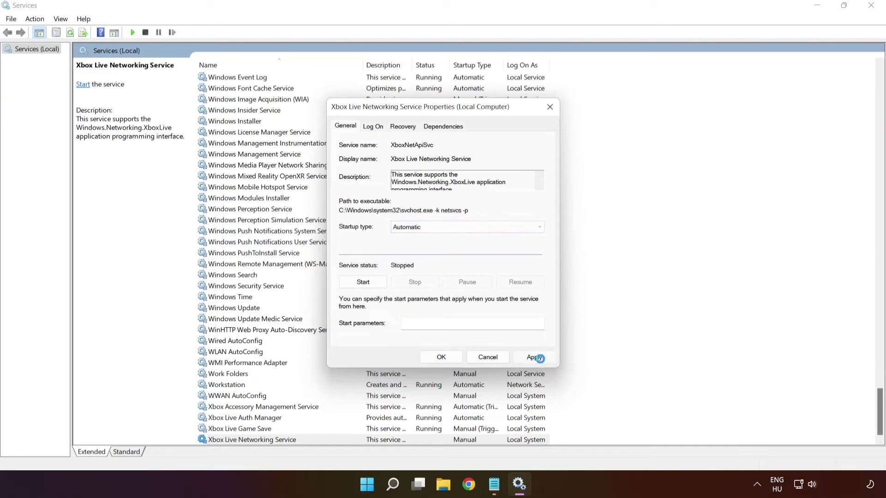
pyautogui.click(360, 284)
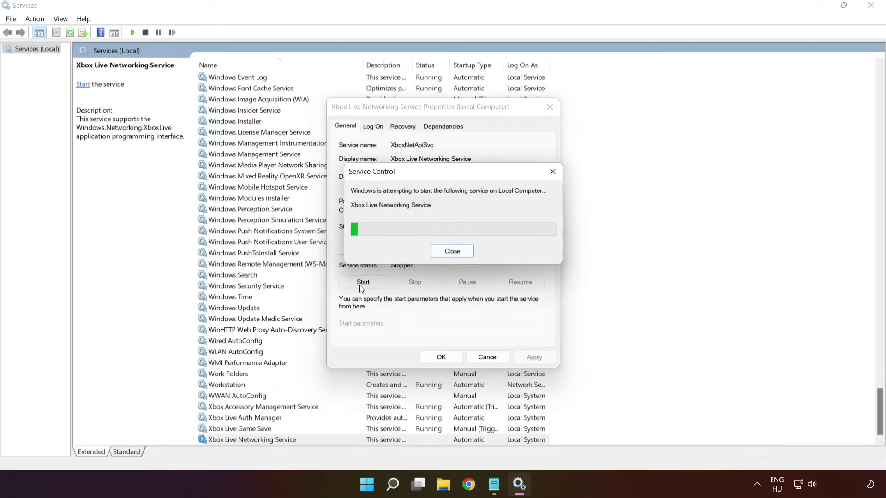
pyautogui.click(434, 361)
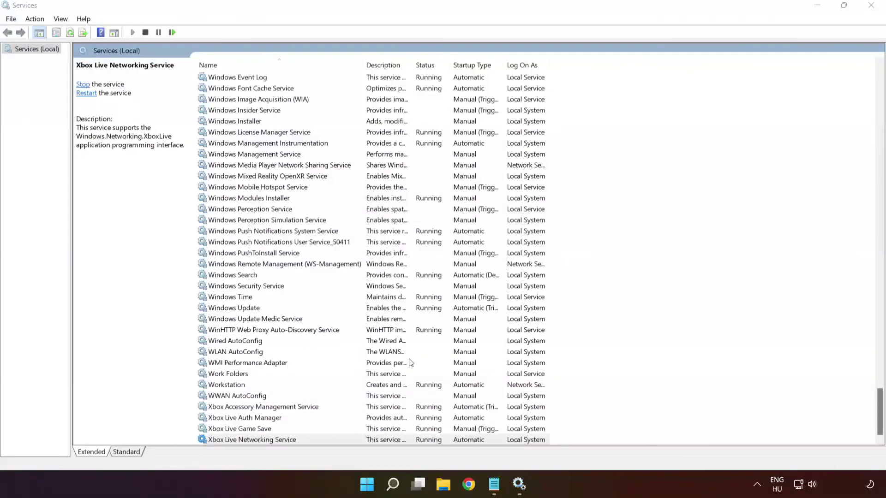
# Set Microsoft Store Install Service's startup type to Automatic and apply it
pyautogui.press('m')
pyautogui.click(265, 234)
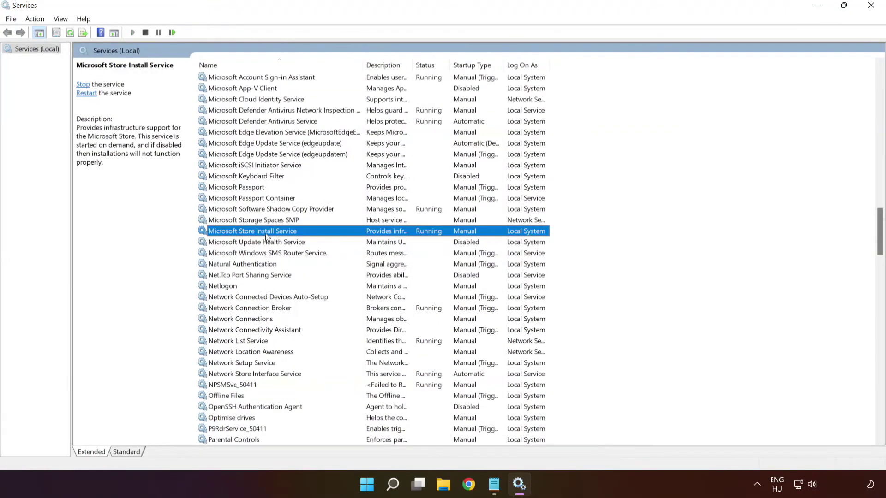
pyautogui.rightClick(340, 234)
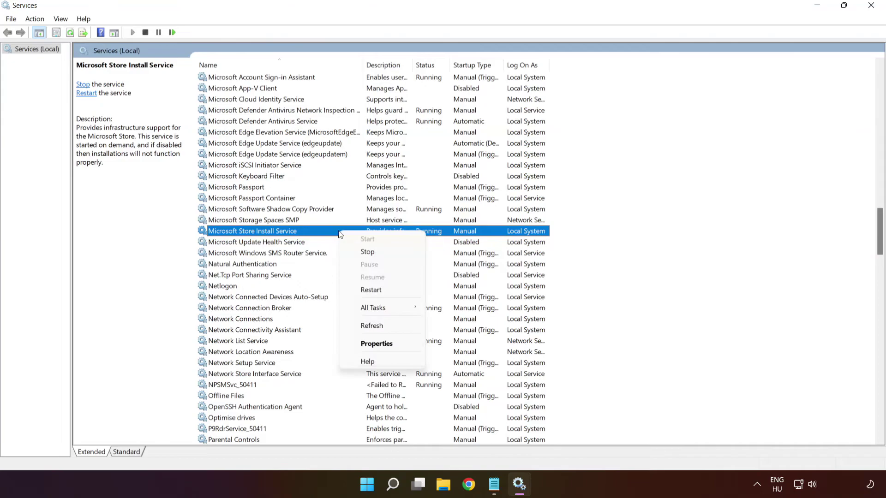
pyautogui.click(381, 345)
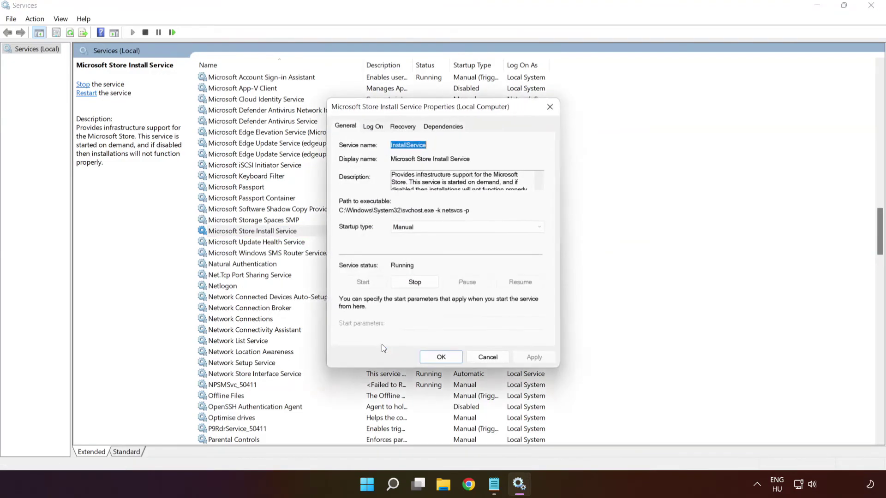
pyautogui.click(424, 227)
pyautogui.click(426, 245)
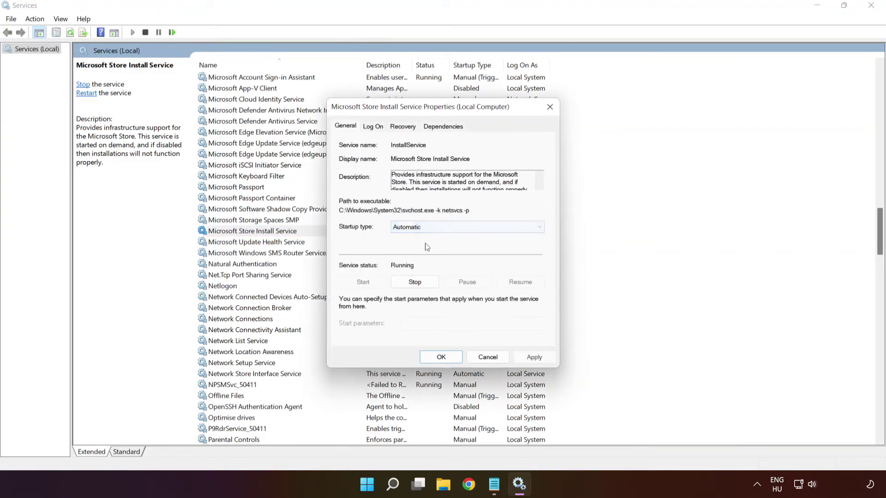
pyautogui.click(529, 356)
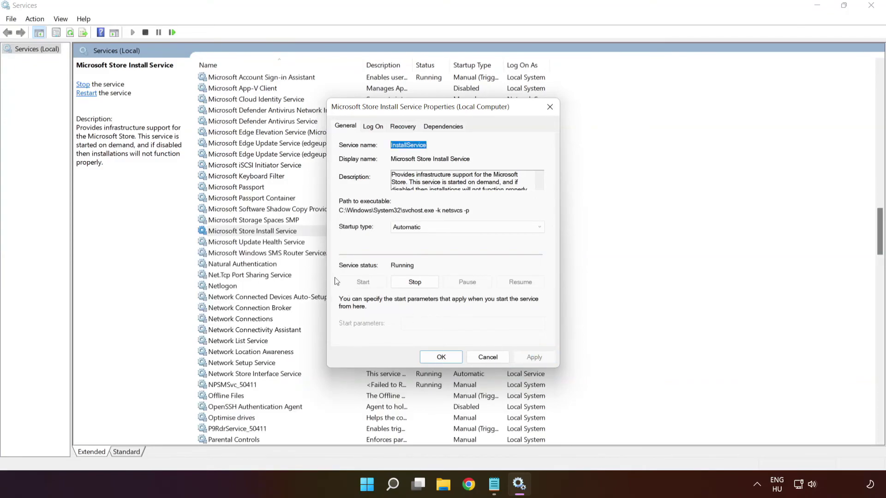
pyautogui.click(440, 358)
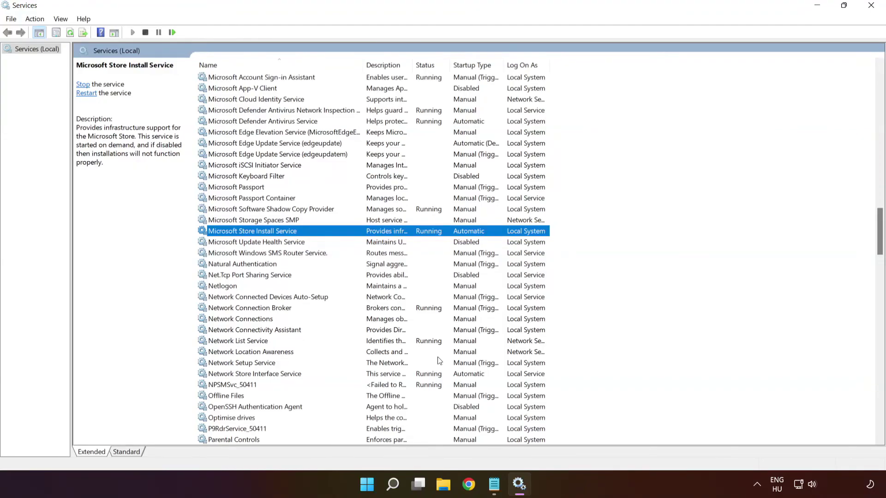
pyautogui.press('b')
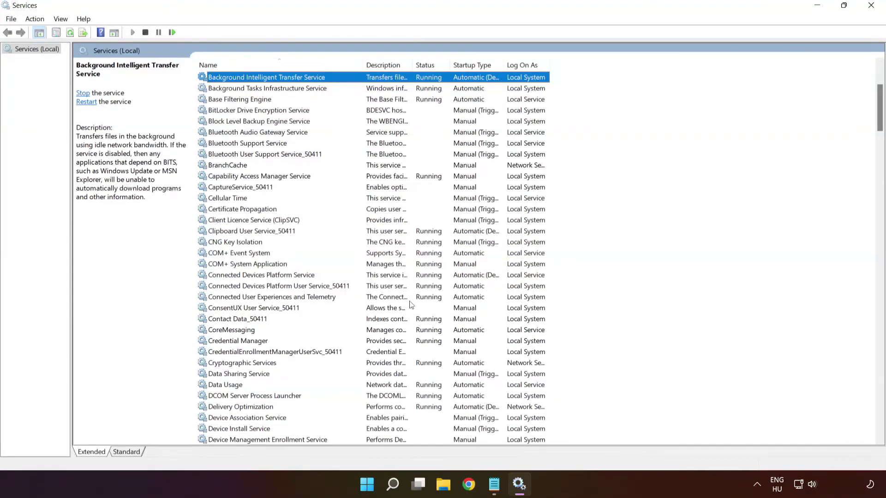
# Switch BITS from delayed start to plain Automatic startup, then close Services
pyautogui.scroll(2, 284, 88)
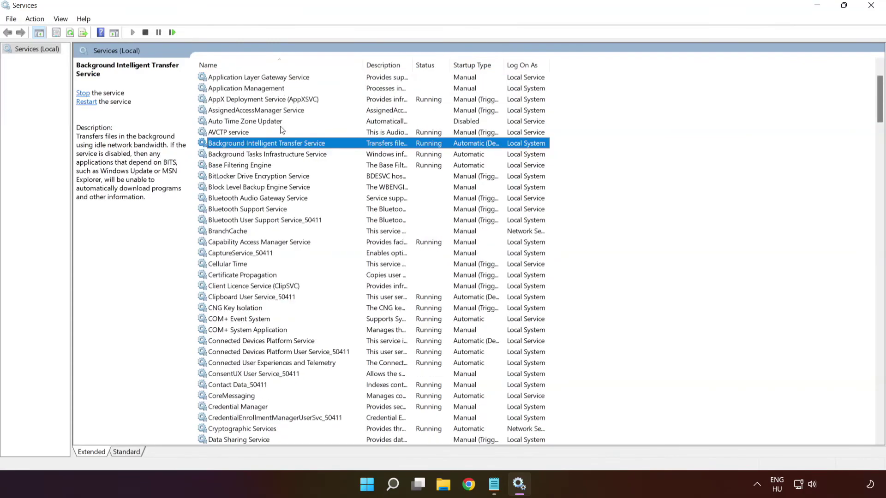
pyautogui.rightClick(353, 146)
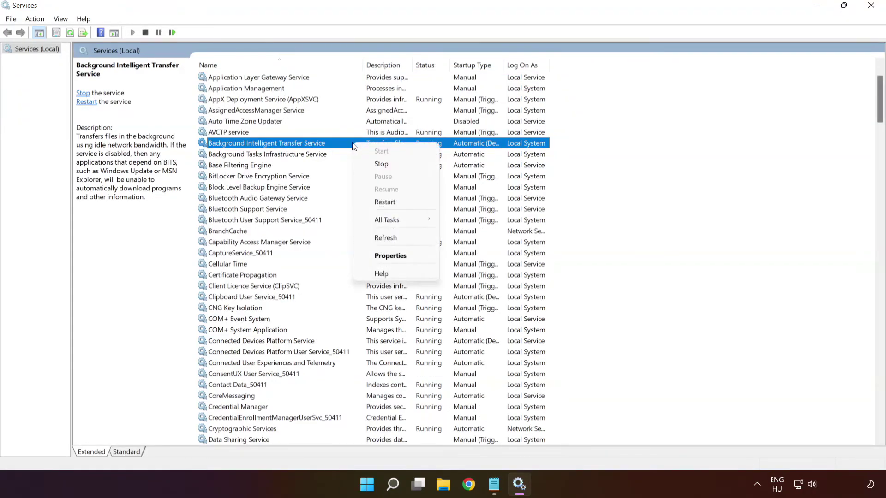
pyautogui.click(403, 258)
pyautogui.click(415, 228)
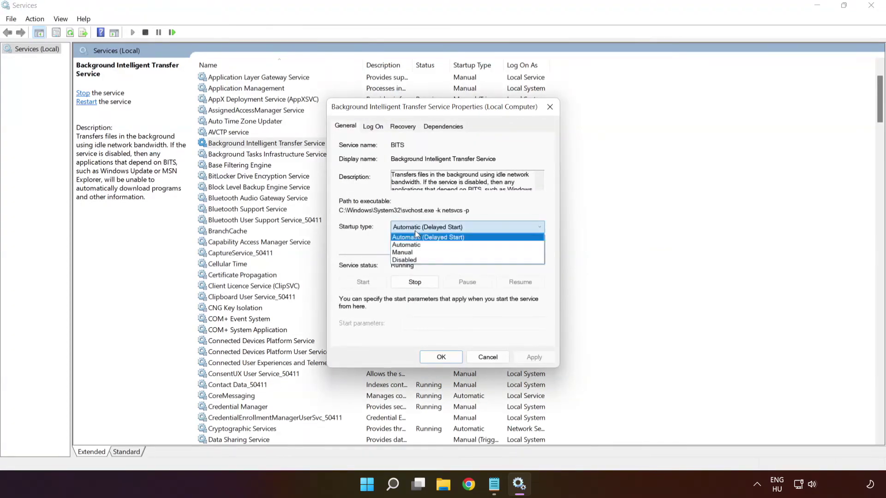
pyautogui.click(415, 238)
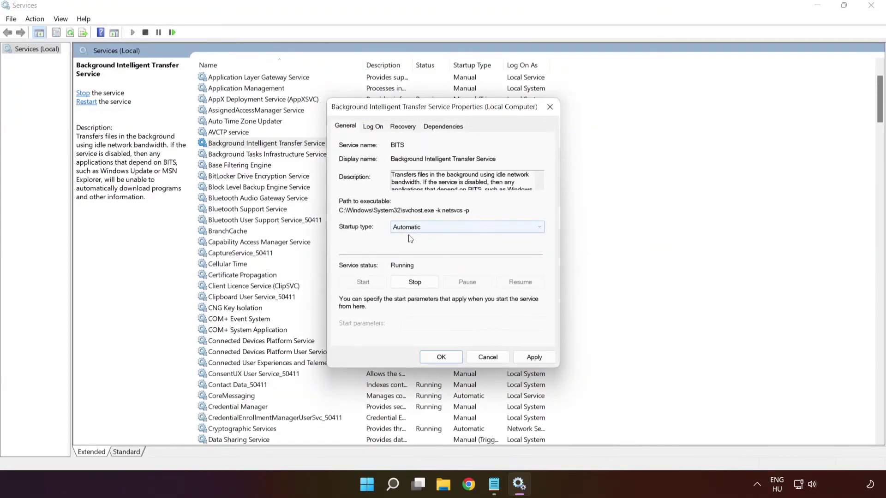
pyautogui.click(540, 357)
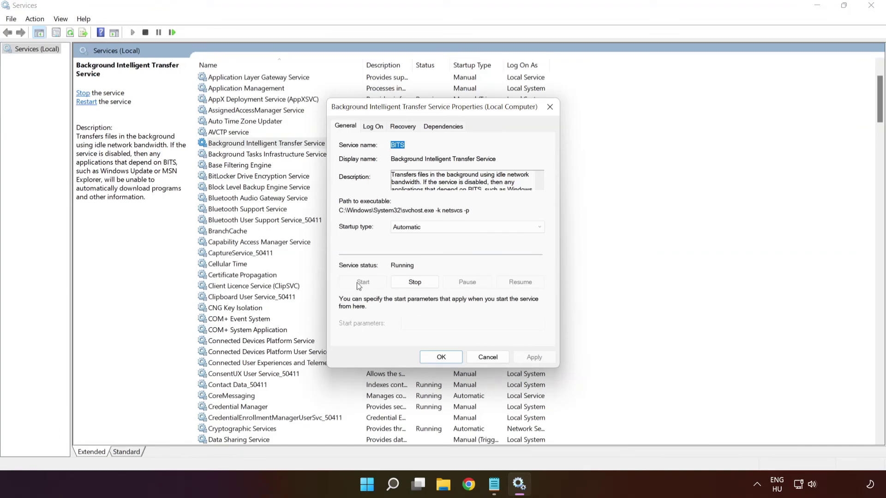
pyautogui.click(448, 358)
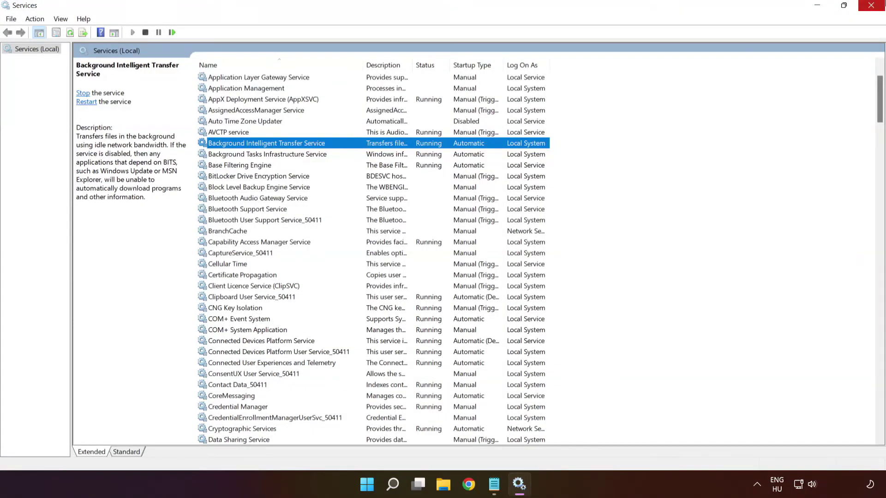
pyautogui.click(871, 5)
# Restart the PC using the Start menu's power options
pyautogui.click(379, 485)
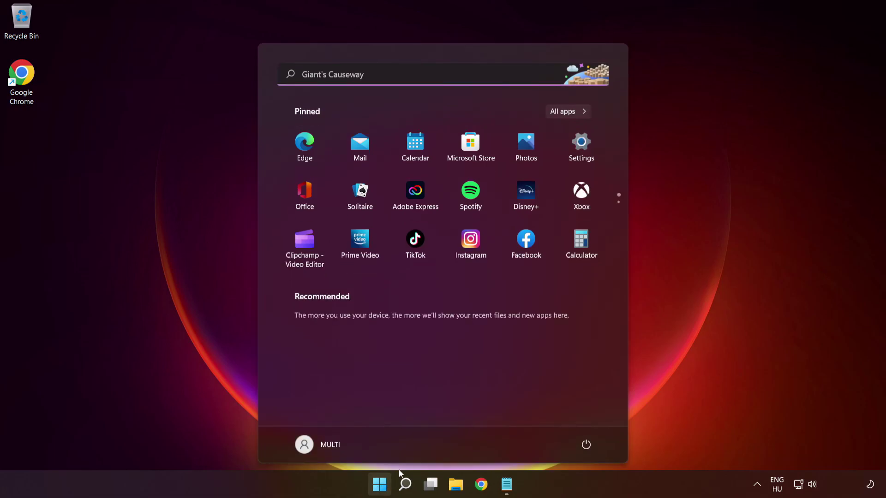
pyautogui.click(586, 445)
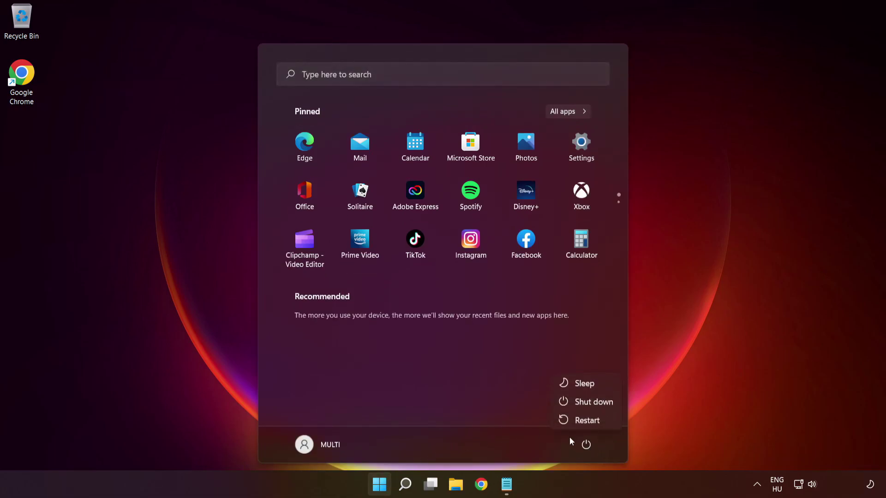
pyautogui.click(587, 420)
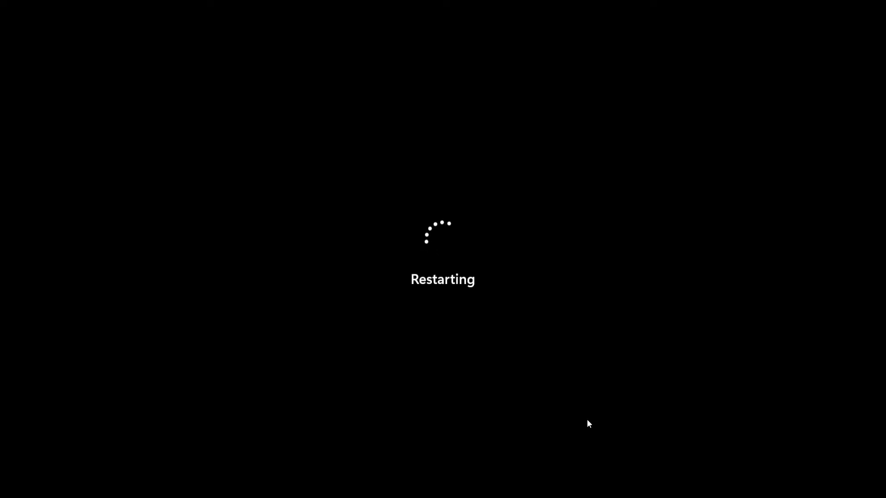